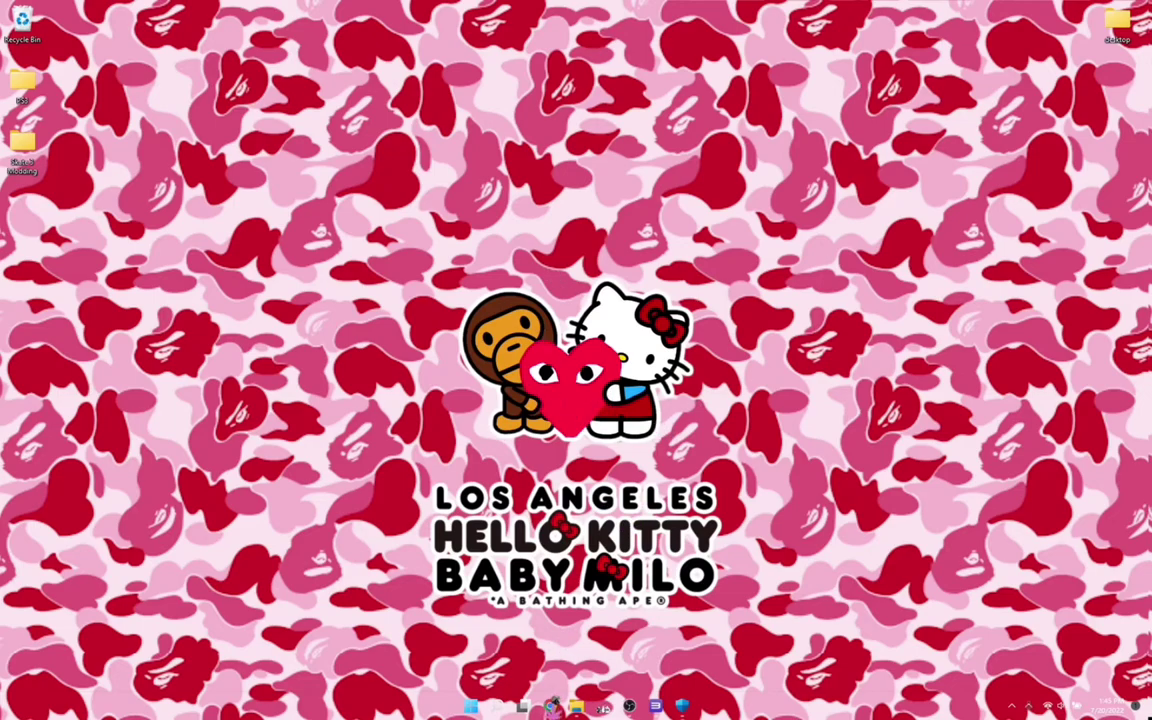
Bring Chrome back to the front, showing the Skate 3 working graphics creator YouTube video.
{"action": "key", "text": "alt+Tab"}
{"action": "scroll", "coordinate": [121, 462], "scroll_direction": "down", "scroll_amount": 5}
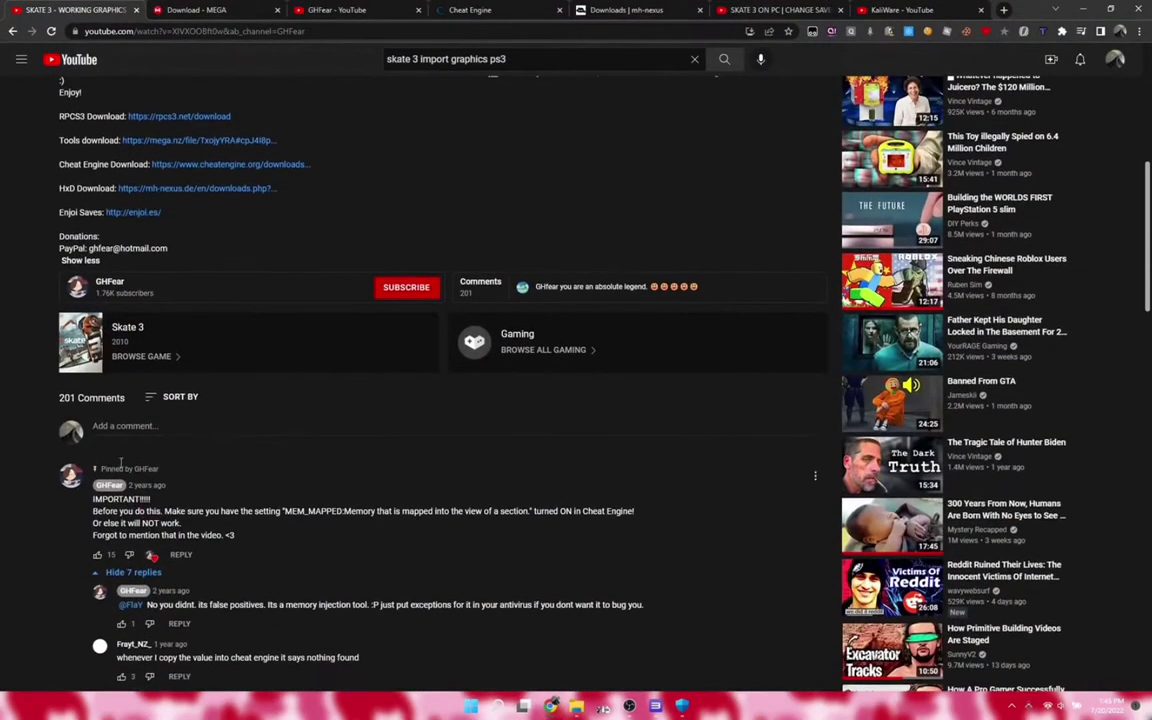
Visit the GHFear channel, return to the video, and expand the description showing RPCS3, Tools, Cheat Engine and HxD links.
{"action": "scroll", "coordinate": [104, 292], "scroll_direction": "up", "scroll_amount": 1}
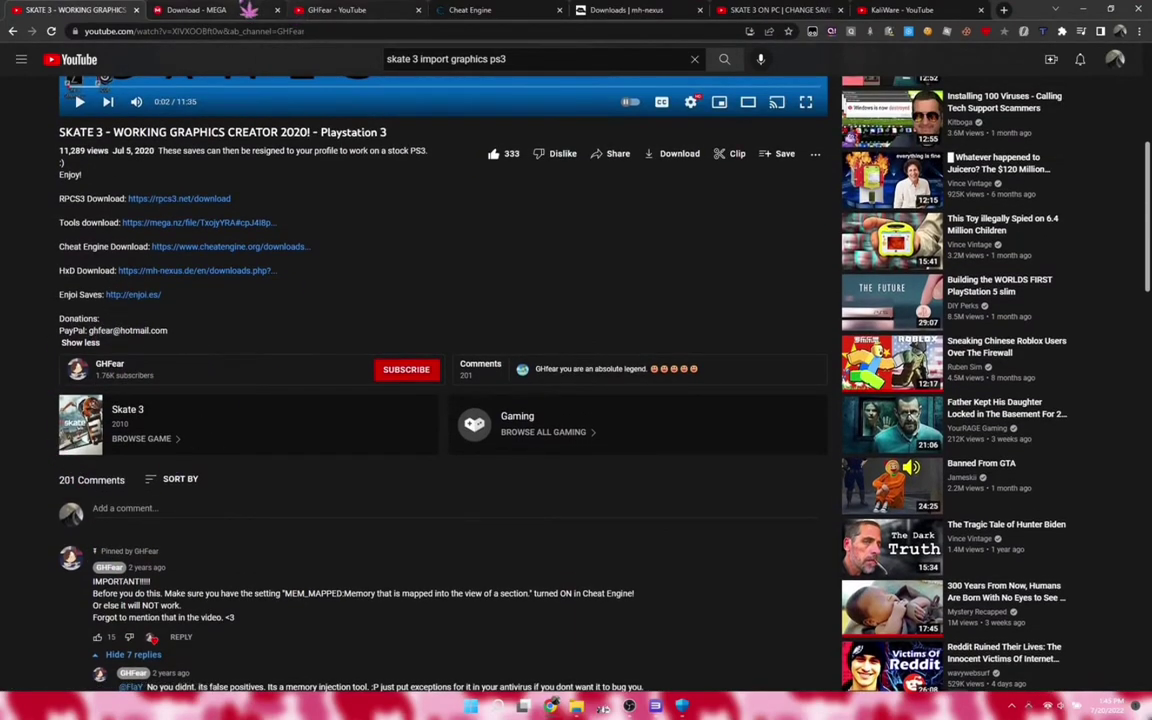
{"action": "left_click", "coordinate": [77, 368]}
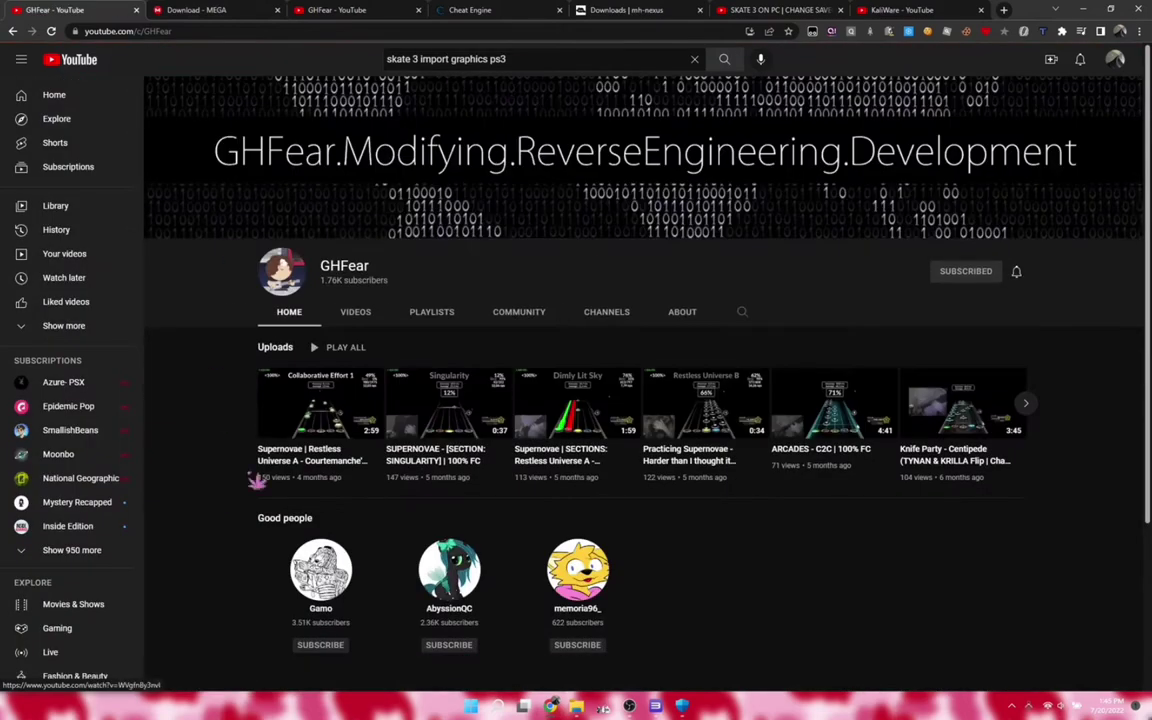
{"action": "left_click", "coordinate": [12, 31]}
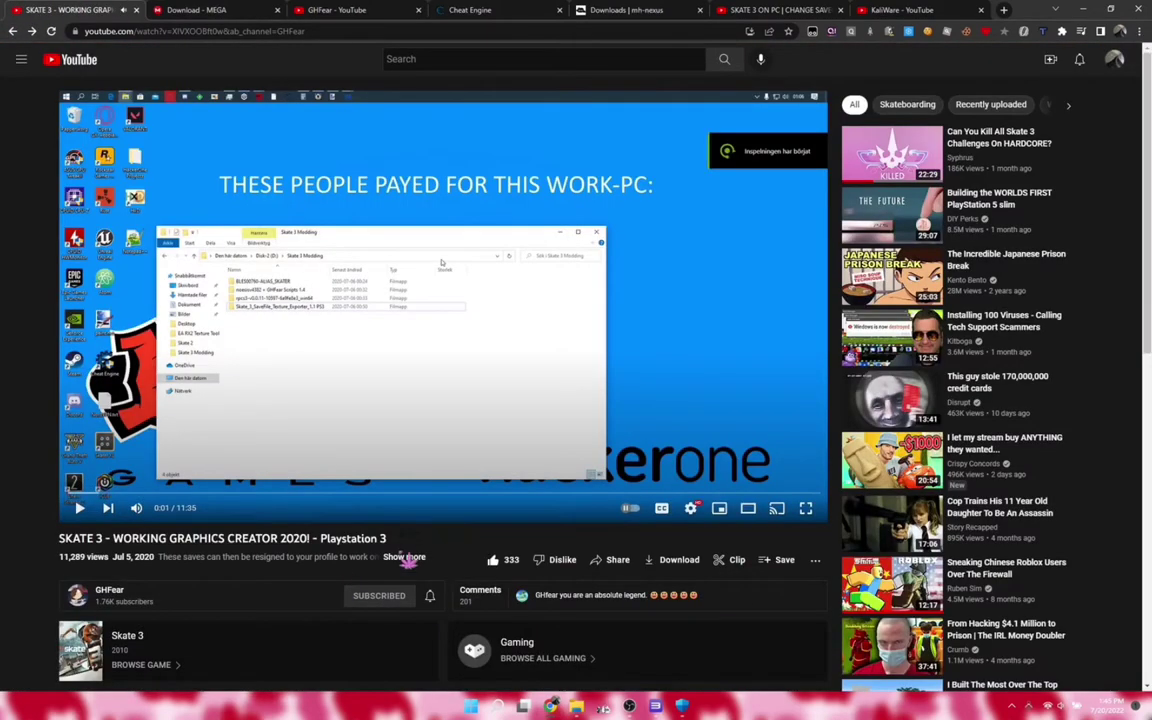
{"action": "left_click", "coordinate": [405, 558]}
{"action": "scroll", "coordinate": [200, 500], "scroll_direction": "down", "scroll_amount": 2}
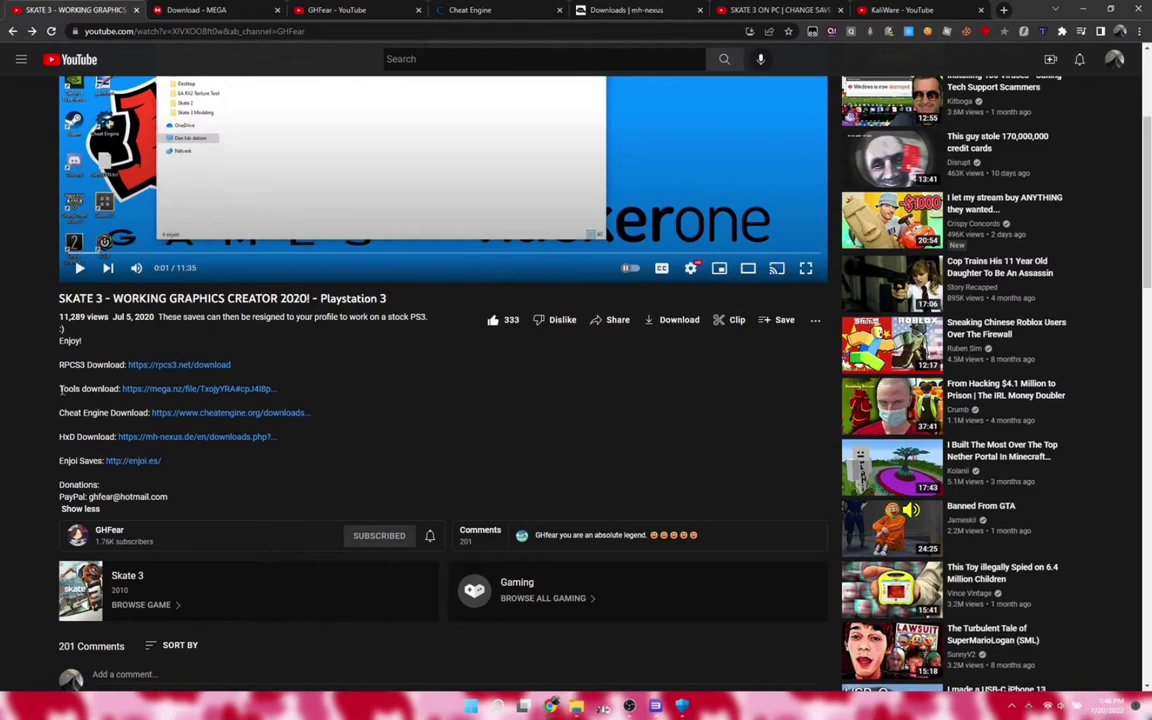
Download the Skate 3 Modding.7z archive from MEGA and save it to the Desktop.
{"action": "left_click", "coordinate": [173, 391]}
{"action": "left_click", "coordinate": [366, 10]}
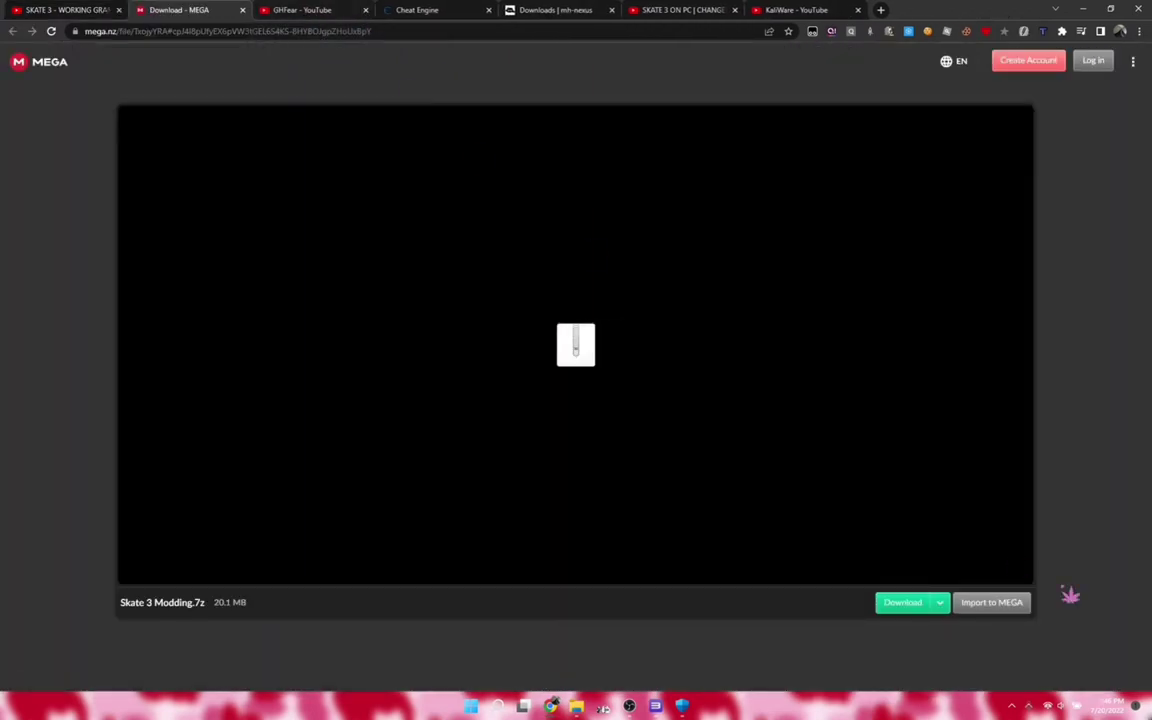
{"action": "left_click", "coordinate": [902, 602]}
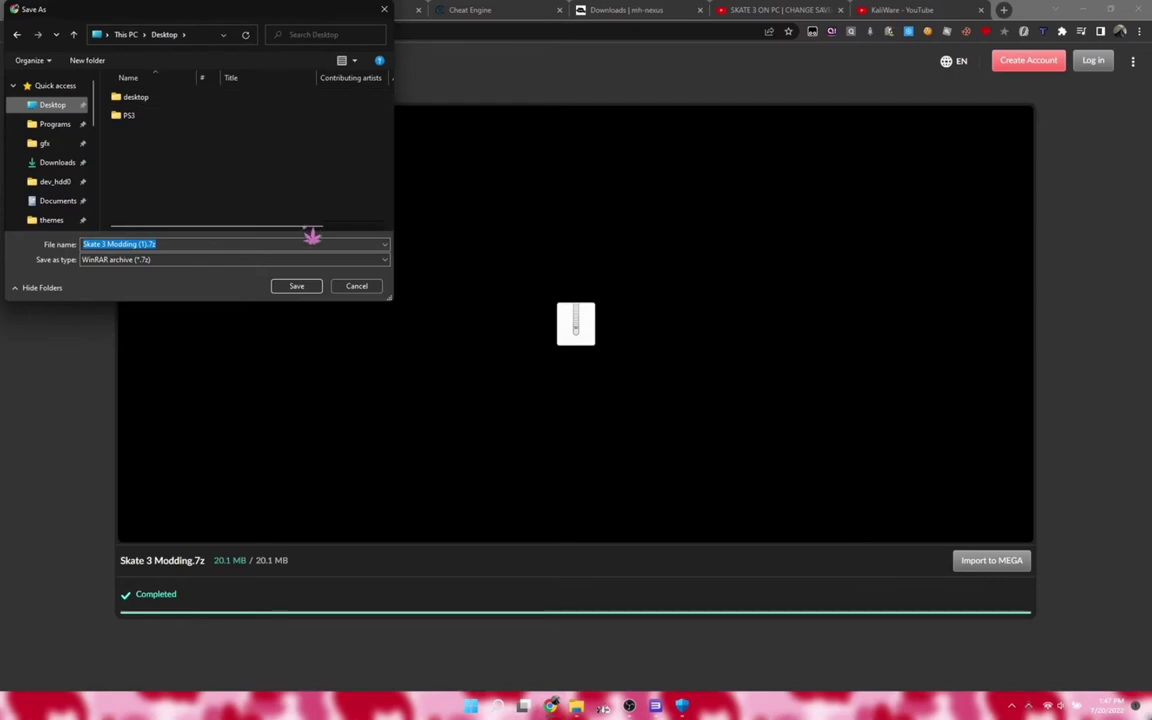
{"action": "left_click", "coordinate": [303, 289]}
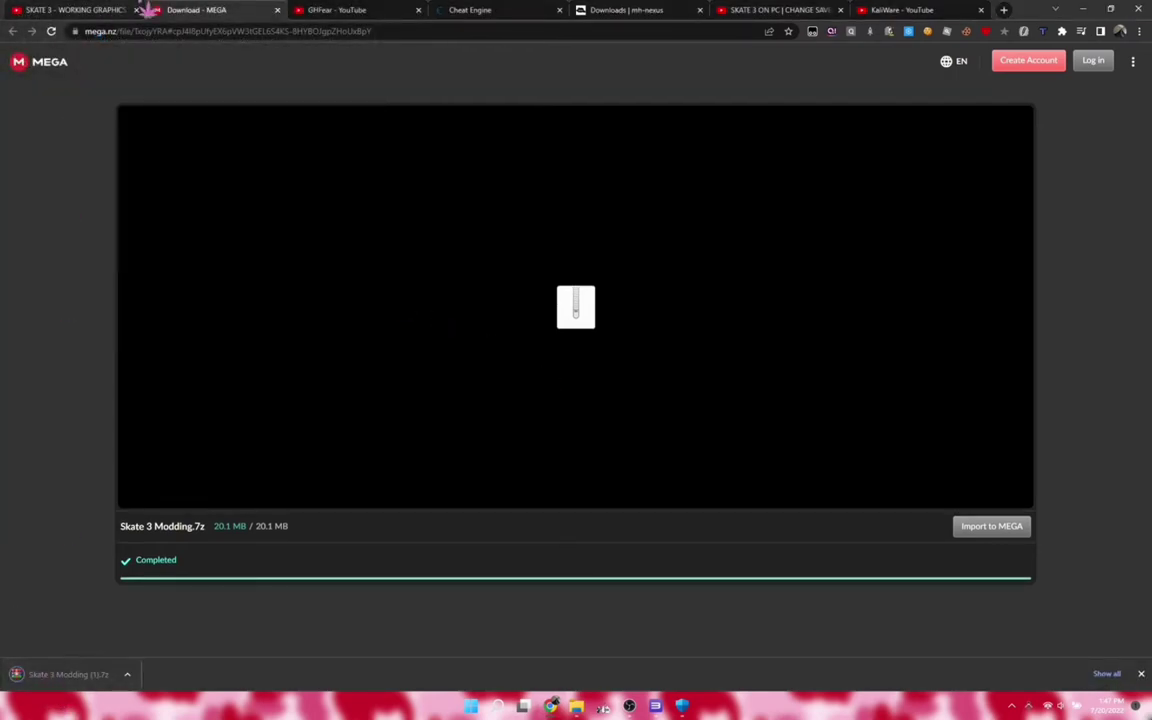
Return to the tutorial video and switch to the Cheat Engine 7.4 downloads page.
{"action": "left_click", "coordinate": [52, 9]}
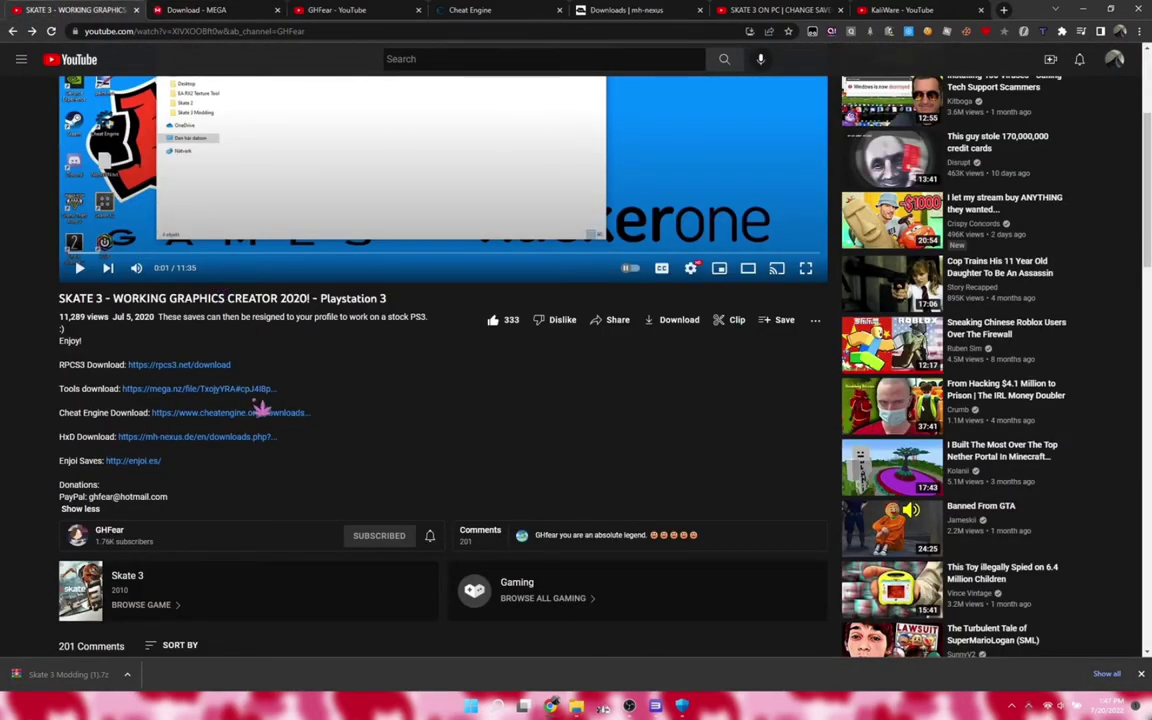
{"action": "scroll", "coordinate": [180, 420], "scroll_direction": "up", "scroll_amount": 1}
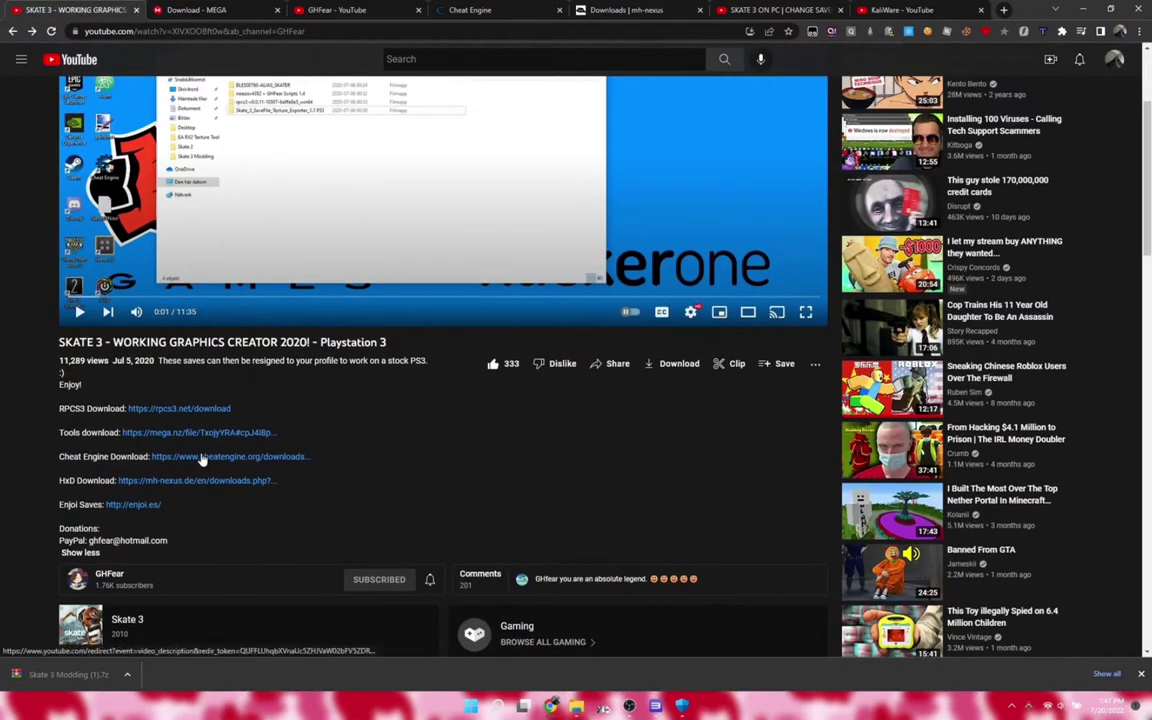
{"action": "left_click", "coordinate": [500, 10]}
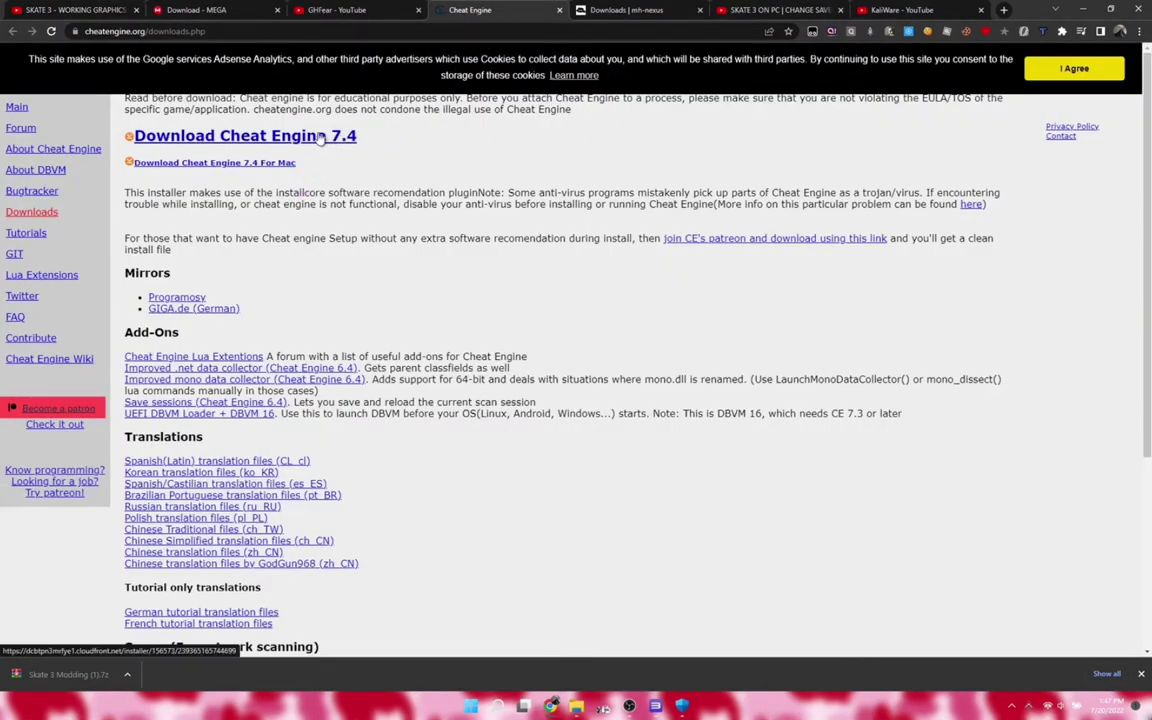
Download the Cheat Engine 7.4 installer and save CheatEngine74.exe to the Desktop.
{"action": "left_click", "coordinate": [177, 136]}
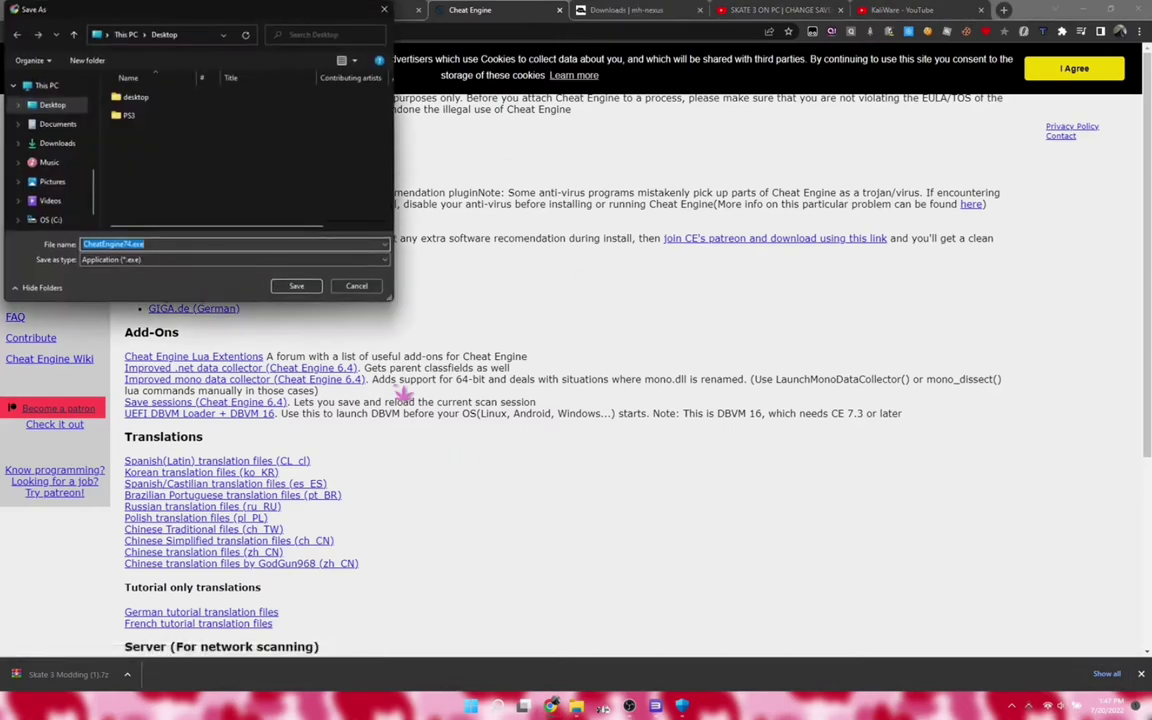
{"action": "left_click", "coordinate": [297, 288]}
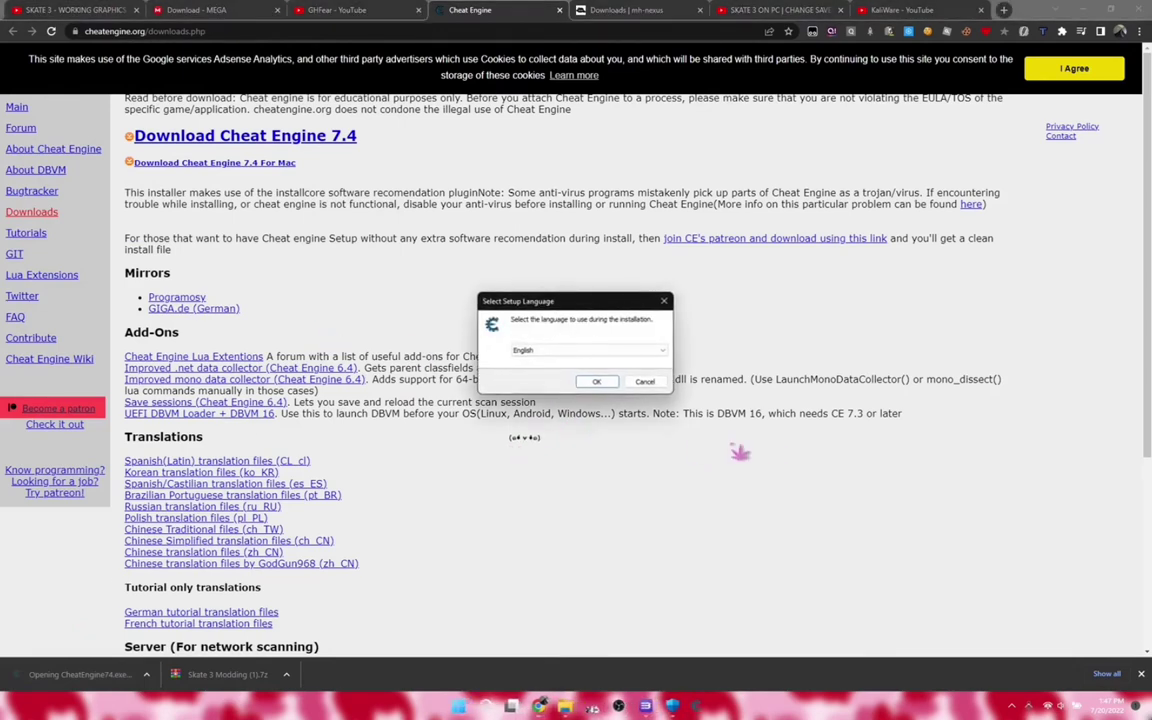
Keep English as the Cheat Engine setup language and continue past the welcome page.
{"action": "left_click", "coordinate": [585, 351]}
{"action": "left_click", "coordinate": [573, 361]}
{"action": "left_click", "coordinate": [568, 353]}
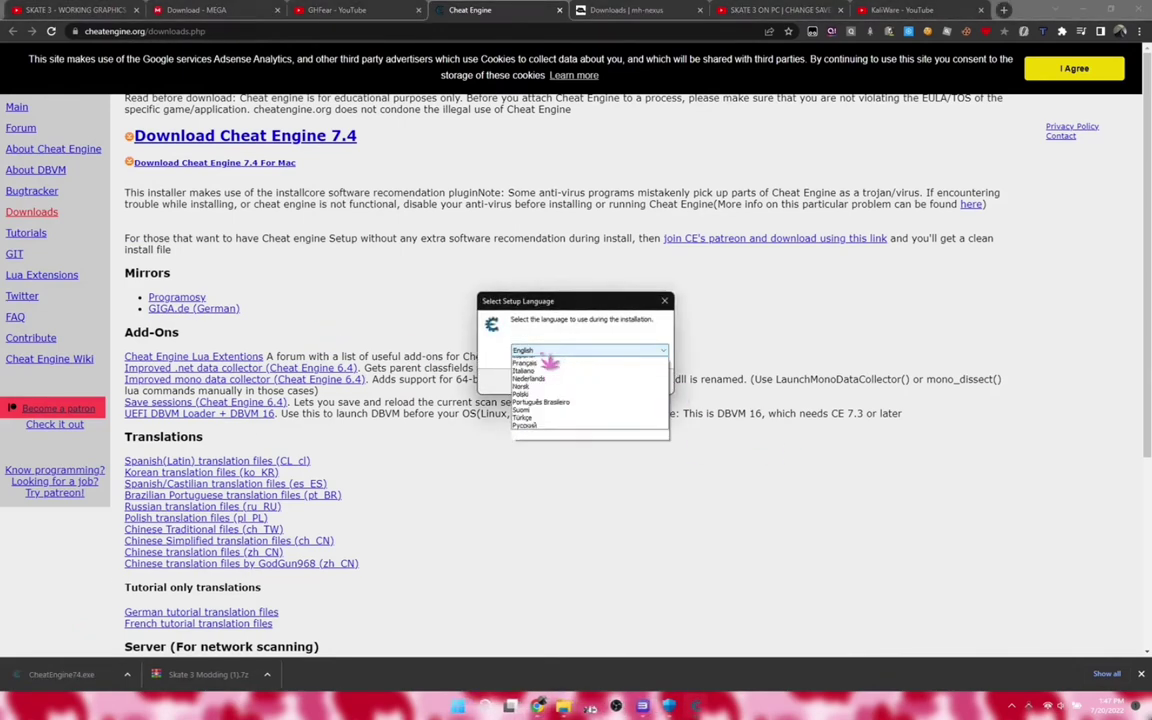
{"action": "left_click", "coordinate": [553, 355]}
{"action": "left_click", "coordinate": [598, 382]}
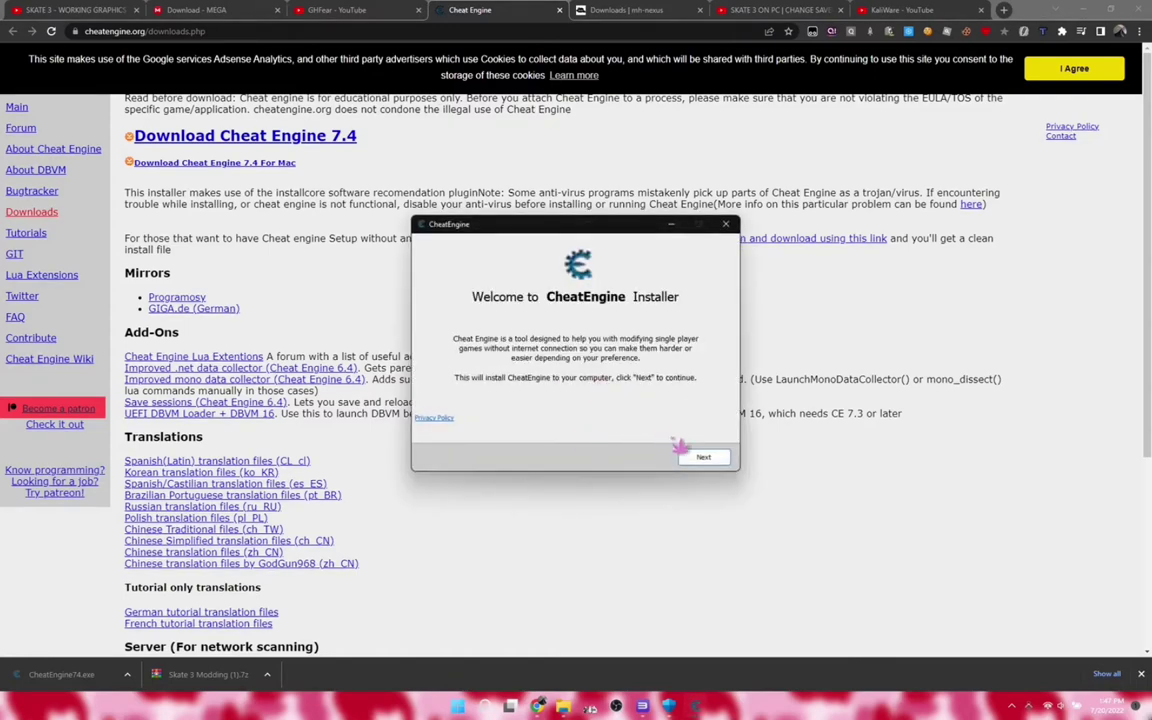
{"action": "left_click", "coordinate": [697, 457]}
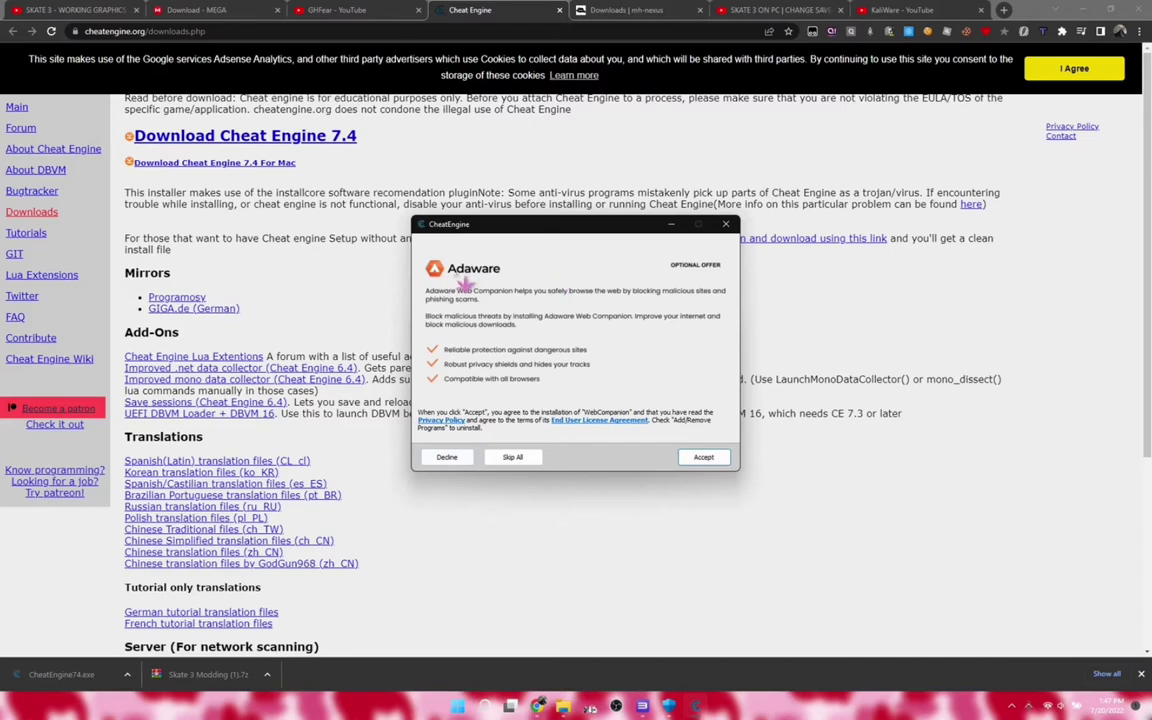
Decline the Adaware and RAV Endpoint offers, then finish setup and launch Cheat Engine.
{"action": "left_click", "coordinate": [449, 458]}
{"action": "left_click", "coordinate": [452, 462]}
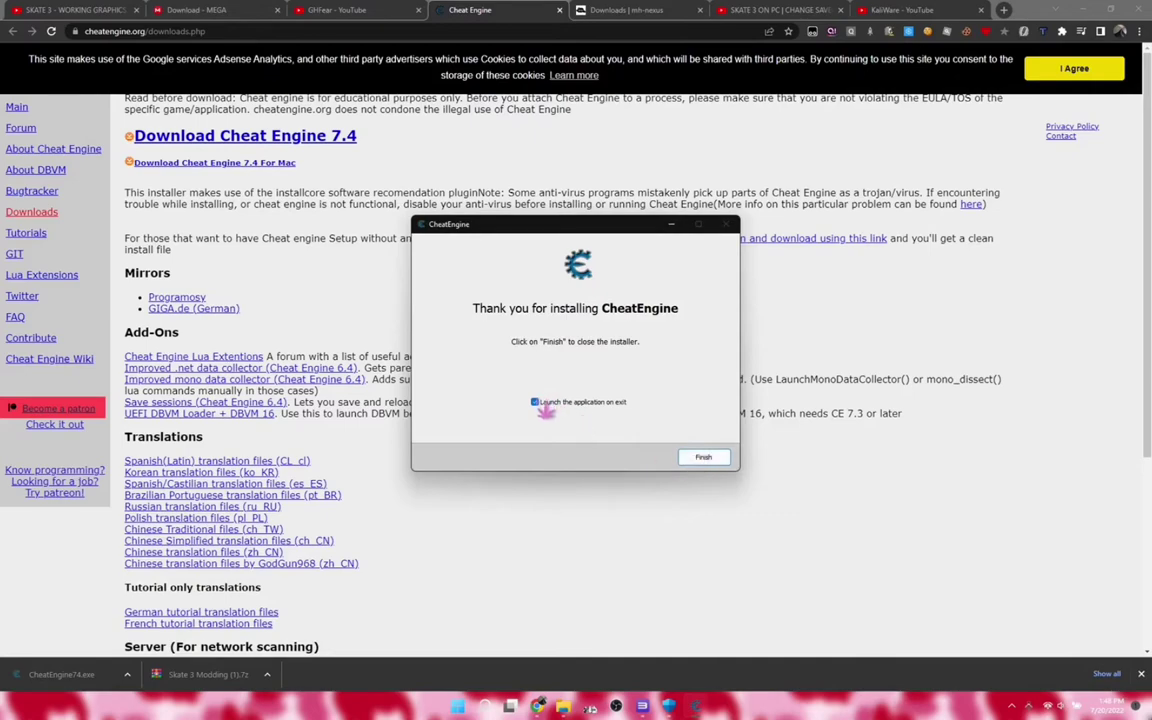
{"action": "left_click", "coordinate": [710, 460]}
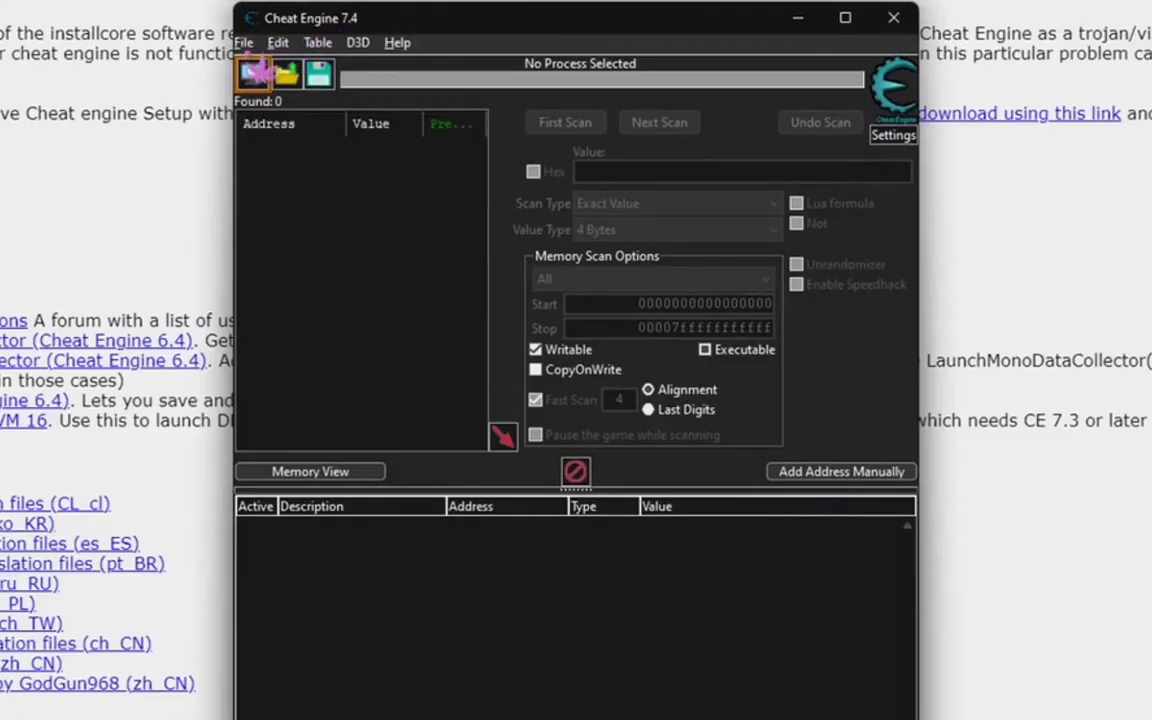
Keep MEM_MAPPED checked in Cheat Engine's Scan Settings, save the settings, and minimize the window.
{"action": "left_click", "coordinate": [387, 197]}
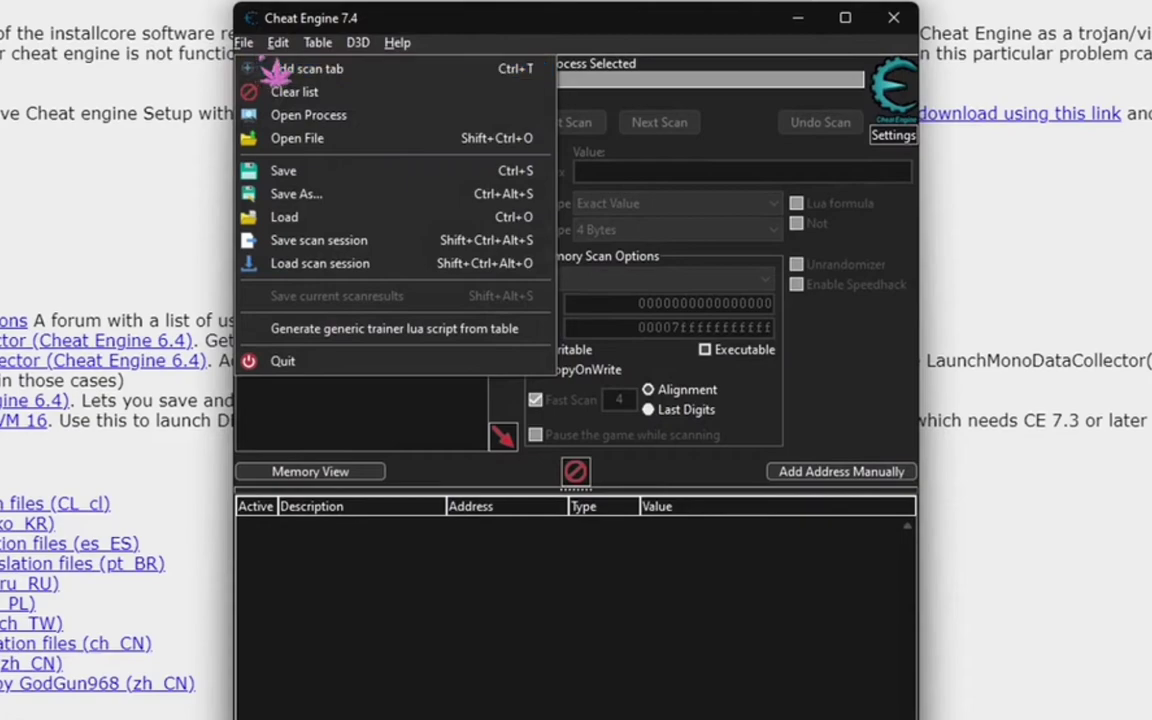
{"action": "left_click", "coordinate": [274, 70]}
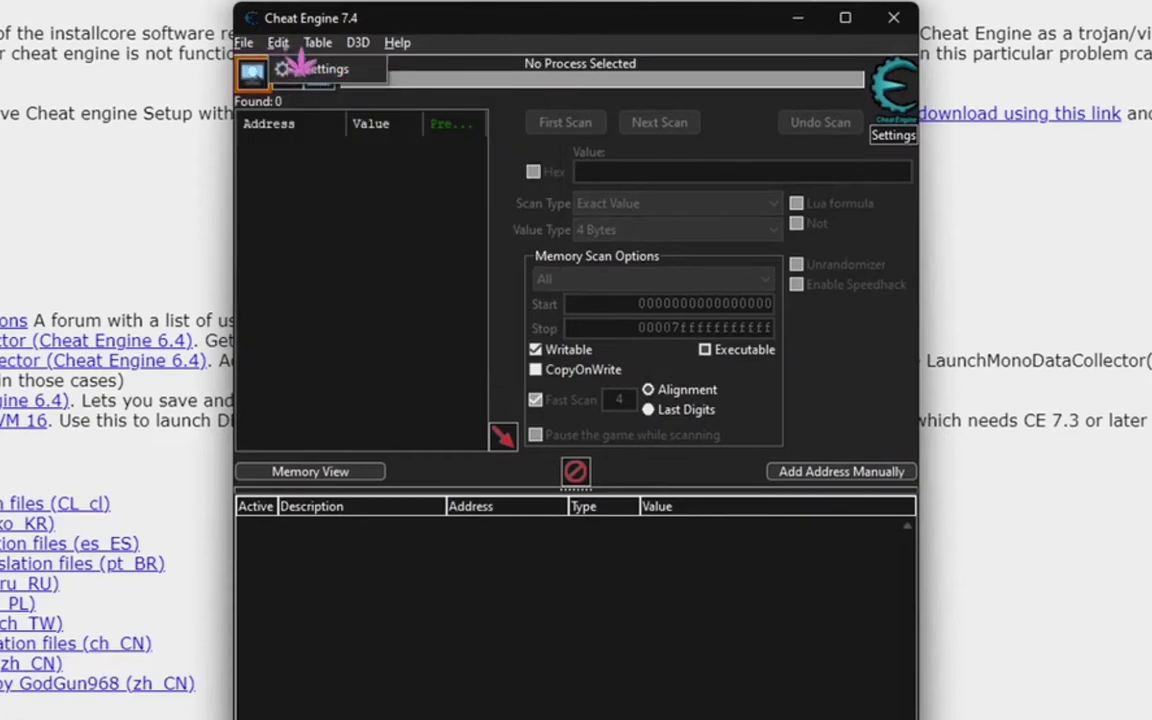
{"action": "left_click", "coordinate": [310, 70]}
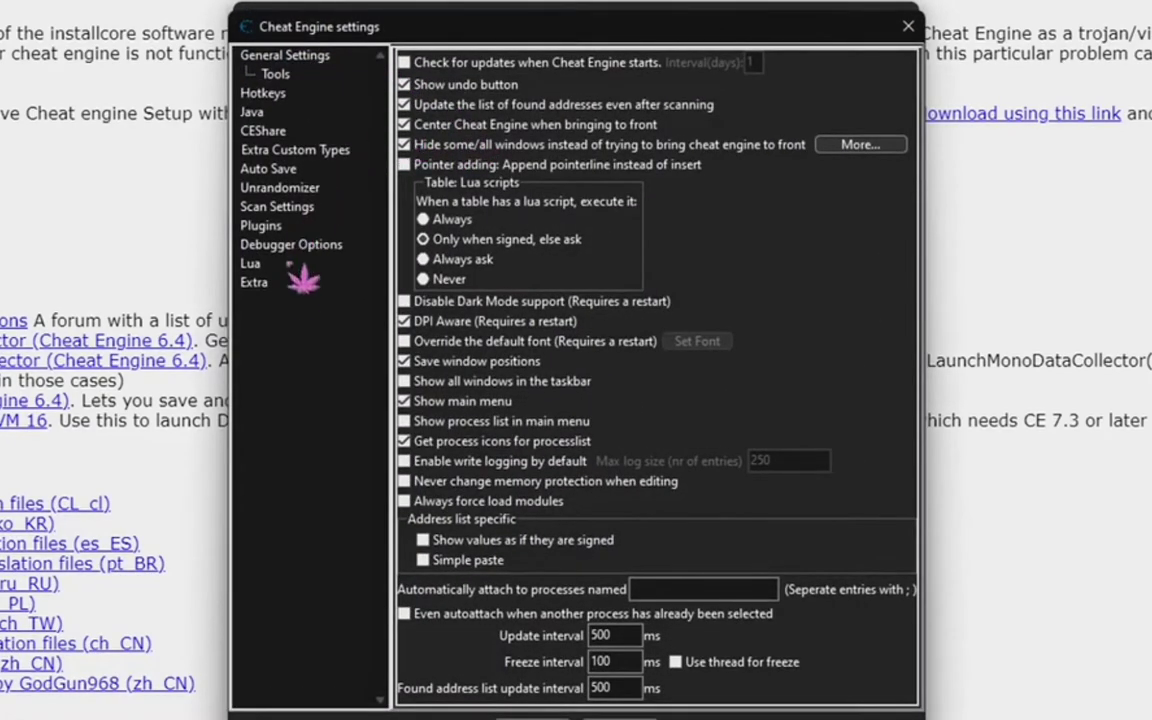
{"action": "left_click", "coordinate": [276, 207]}
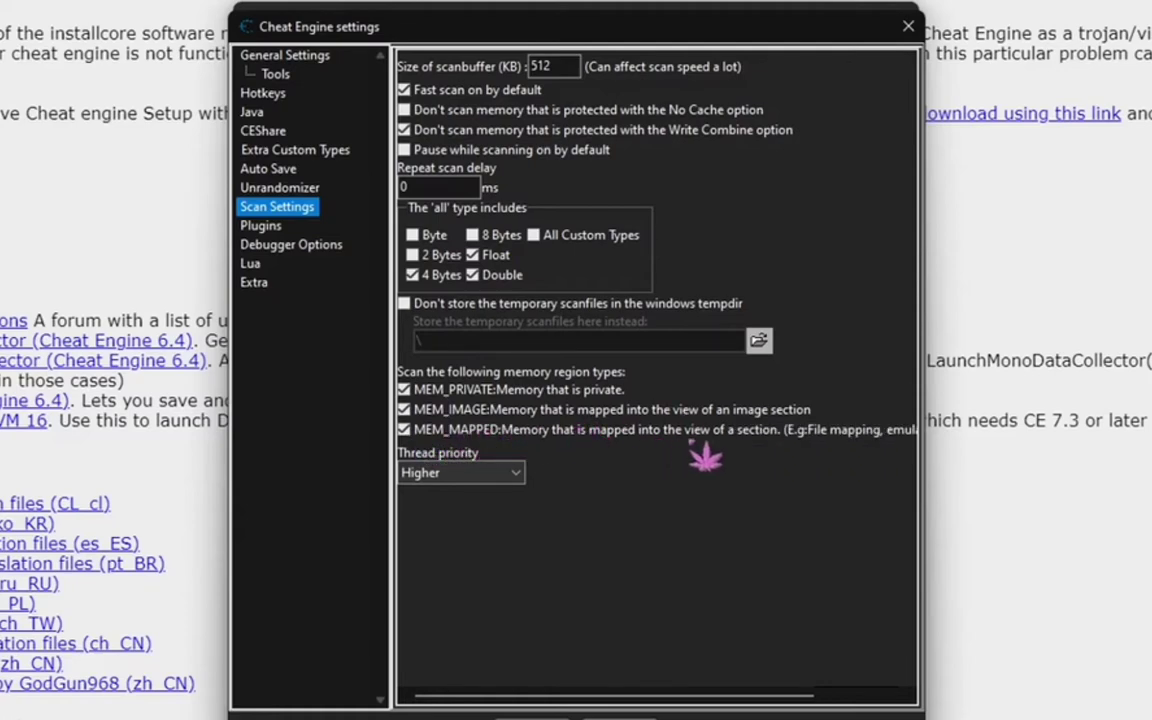
{"action": "double_click", "coordinate": [392, 436]}
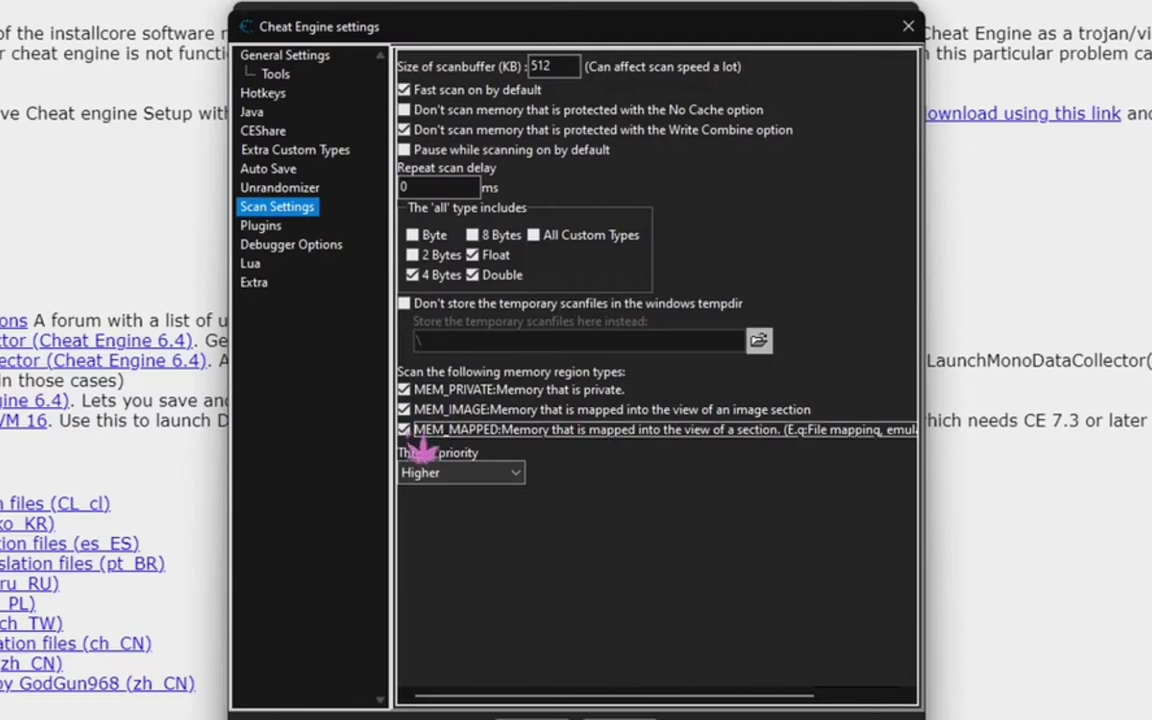
{"action": "key", "text": "Return"}
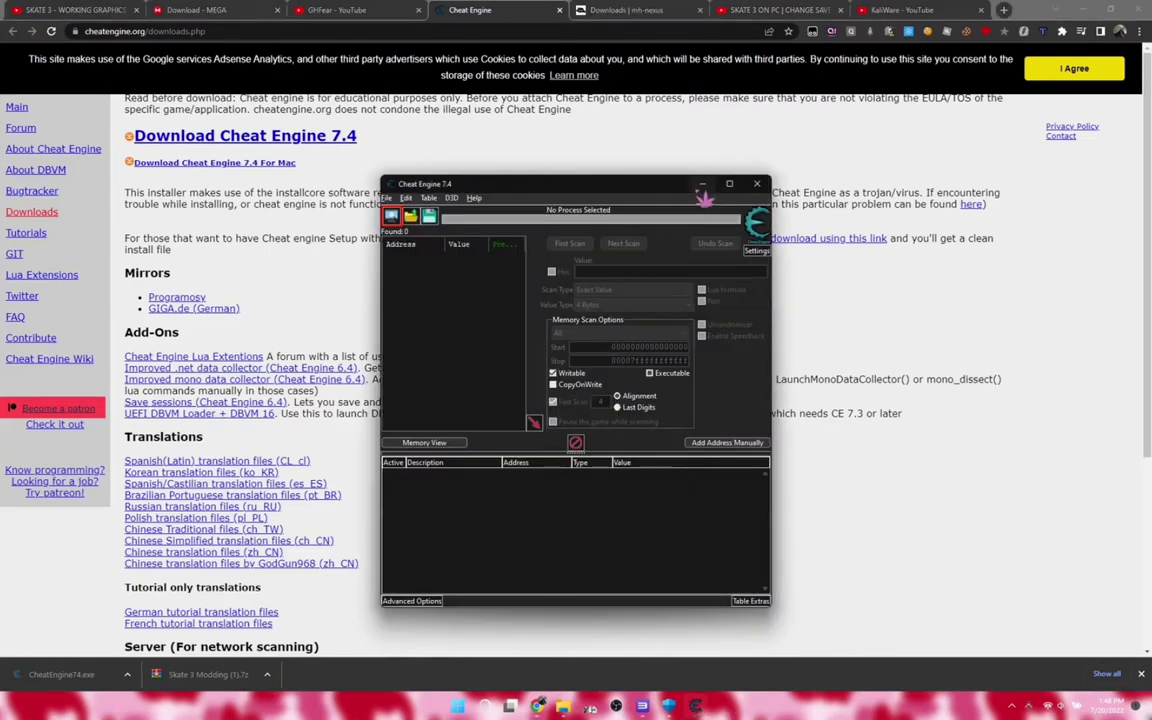
{"action": "left_click", "coordinate": [704, 185]}
Check that Real-time protection is off in Windows Security, then return to the GHFear channel page.
{"action": "left_click", "coordinate": [615, 633]}
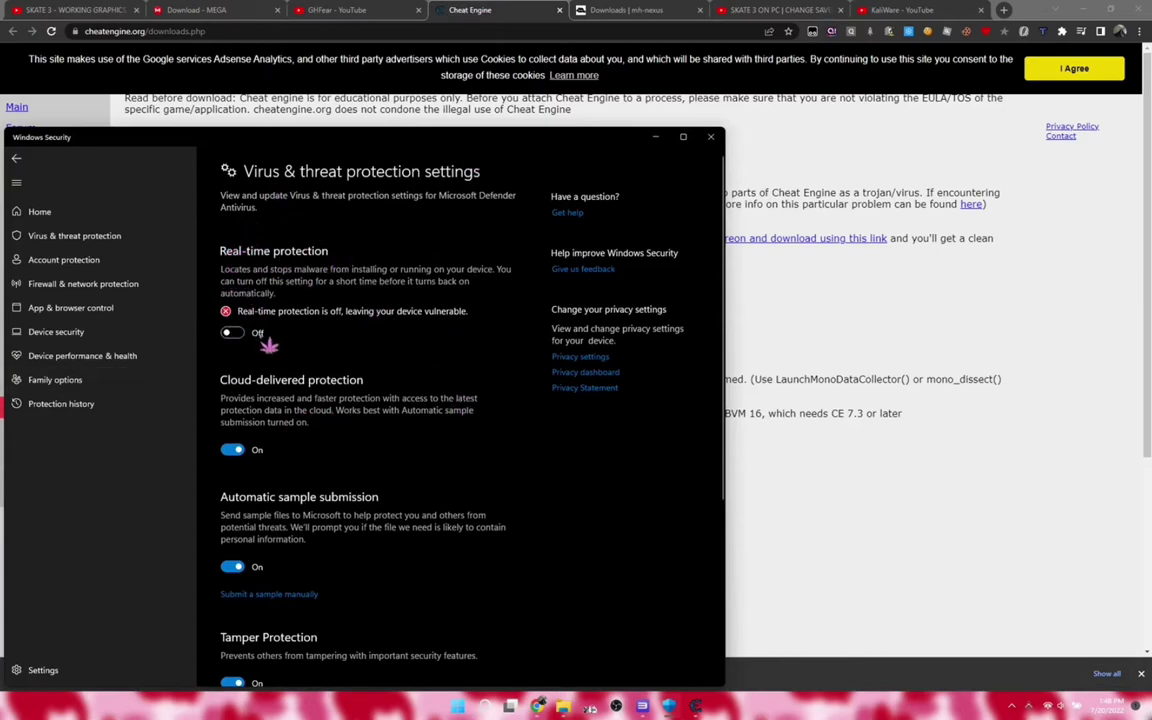
{"action": "left_click", "coordinate": [615, 640]}
{"action": "left_click", "coordinate": [335, 10]}
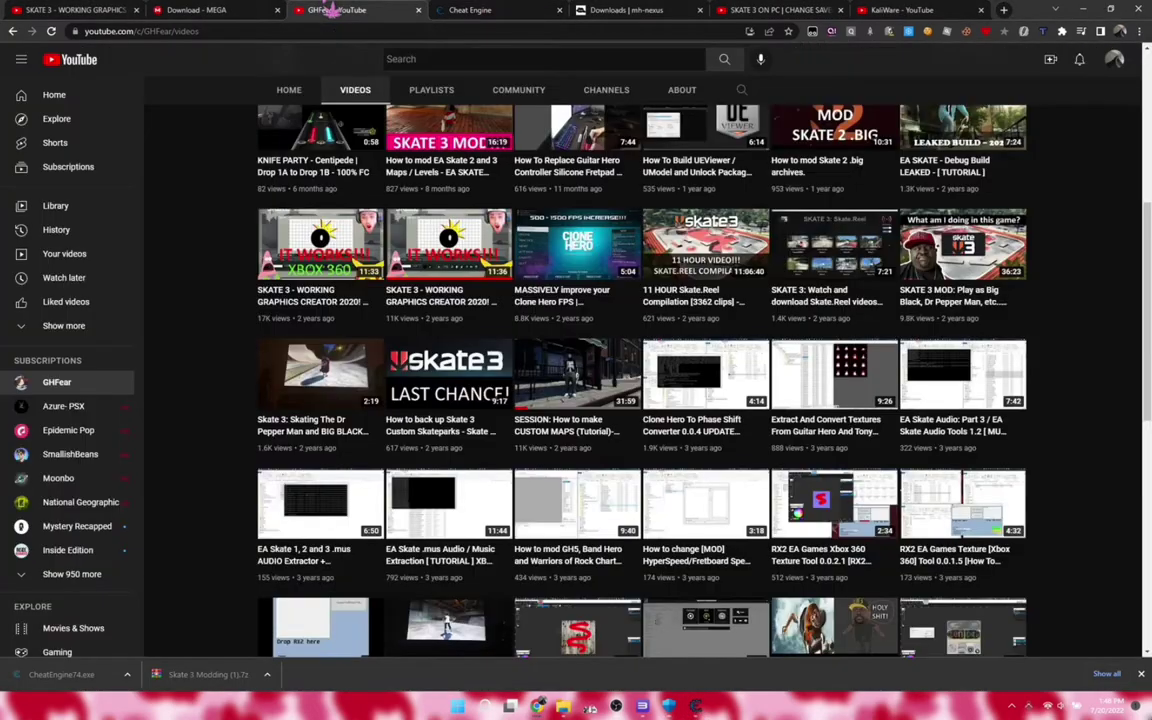
Close the extra MEGA and channel tabs and open the video's HxD link on mh-nexus.
{"action": "left_click", "coordinate": [88, 9]}
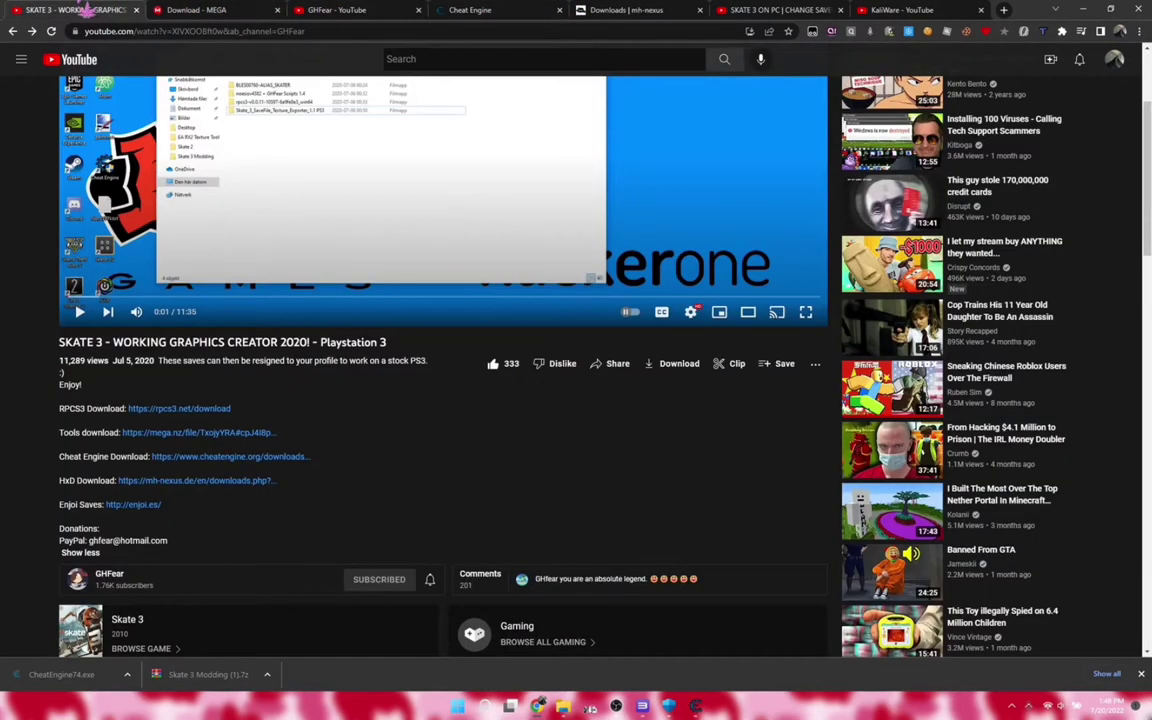
{"action": "left_click", "coordinate": [277, 10]}
{"action": "left_click", "coordinate": [277, 10]}
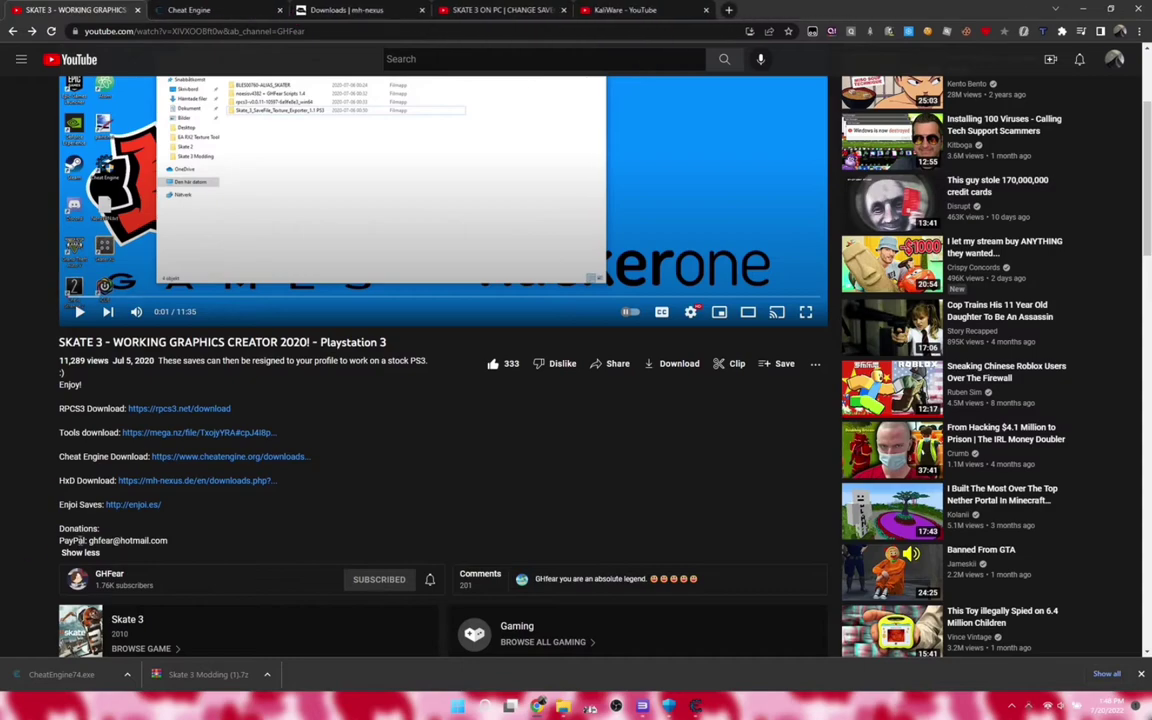
{"action": "left_click", "coordinate": [166, 482]}
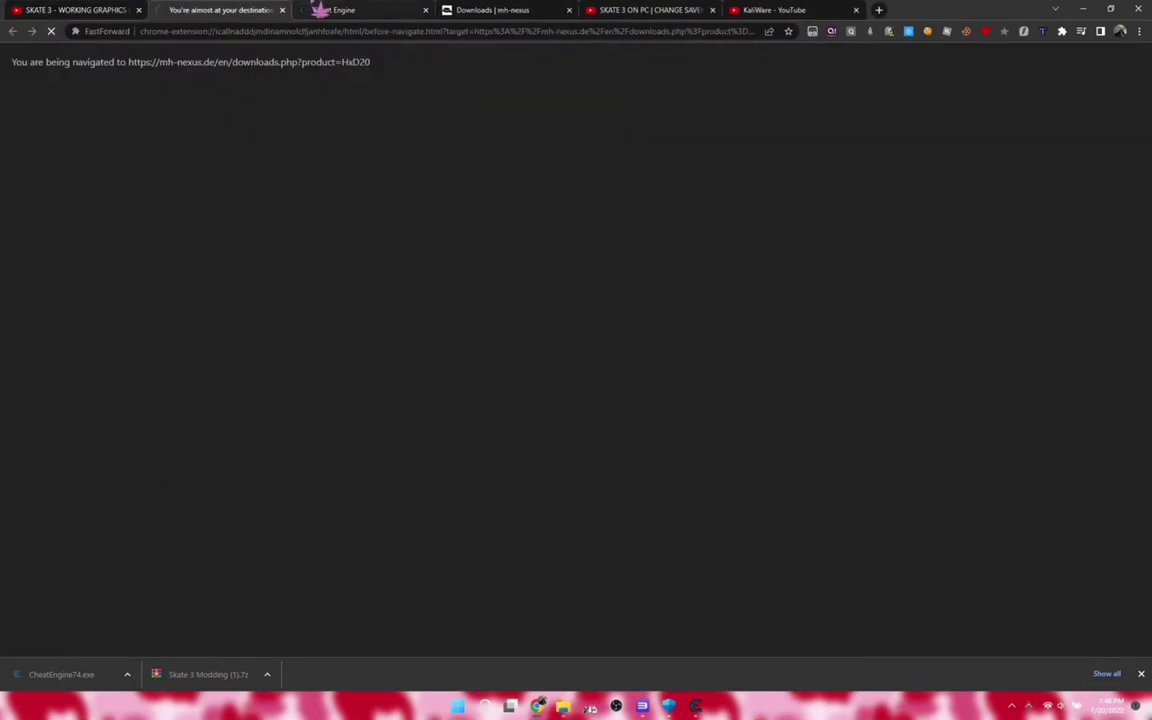
{"action": "scroll", "coordinate": [226, 402], "scroll_direction": "down", "scroll_amount": 3}
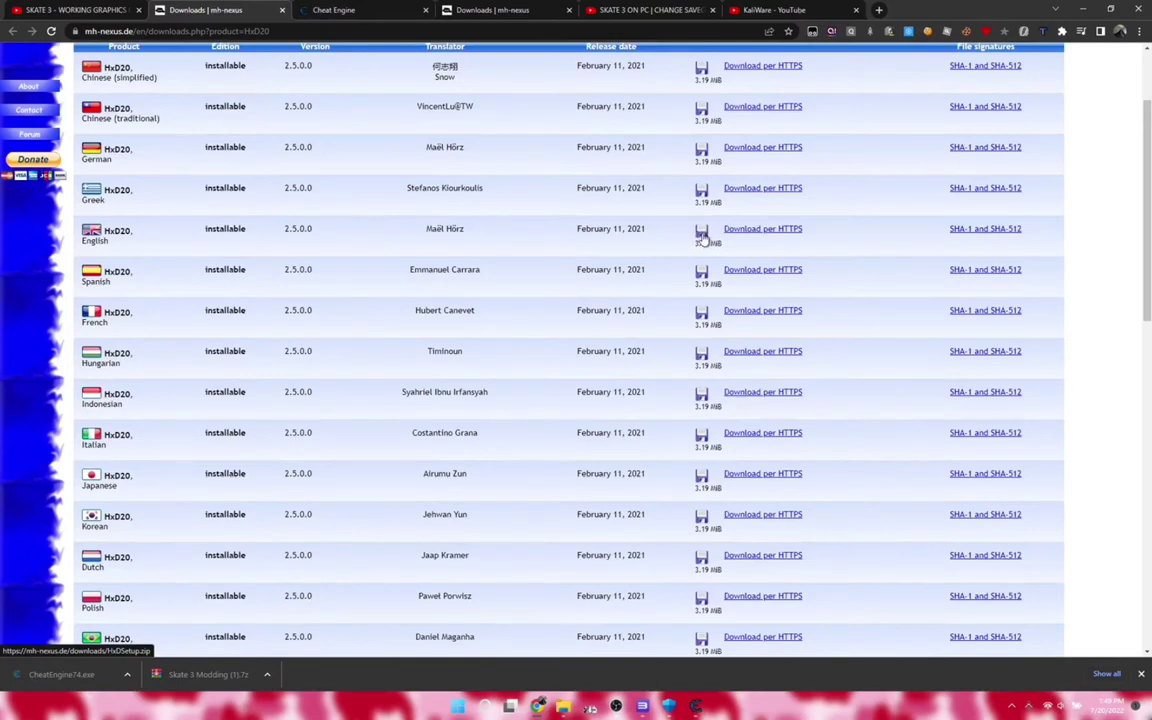
Start the English HxD download, cancel saving HxDSetup.zip, and return to the graphics creator video.
{"action": "left_click", "coordinate": [703, 237]}
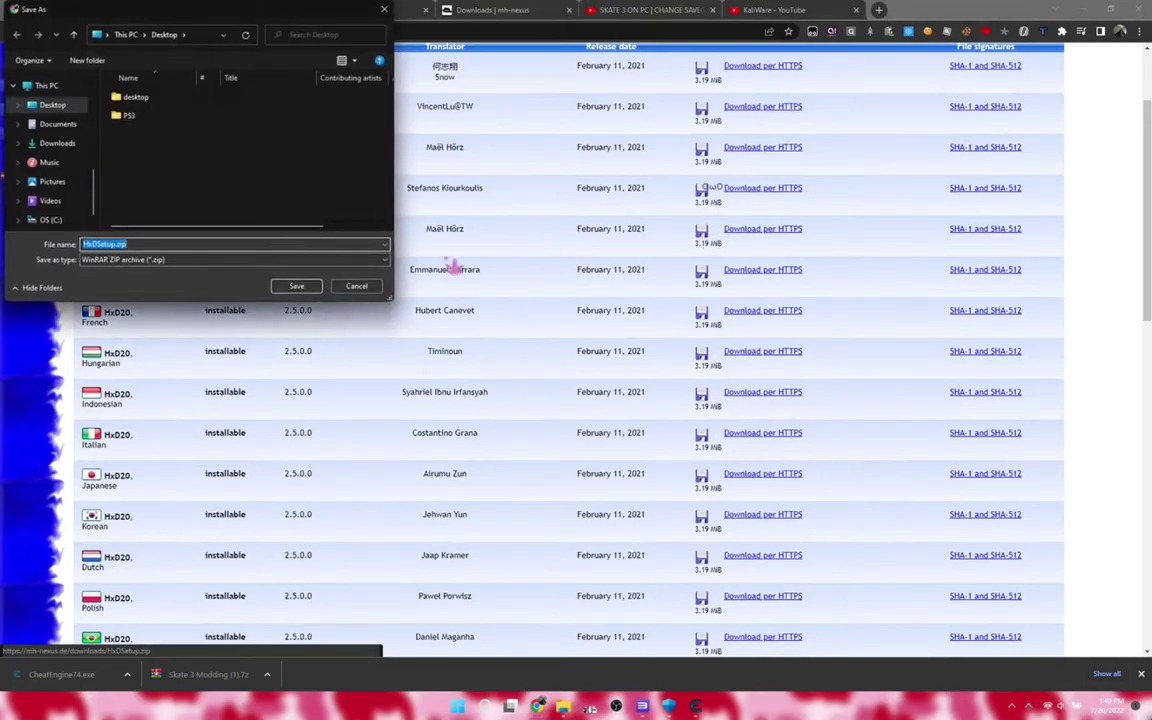
{"action": "left_click", "coordinate": [370, 288]}
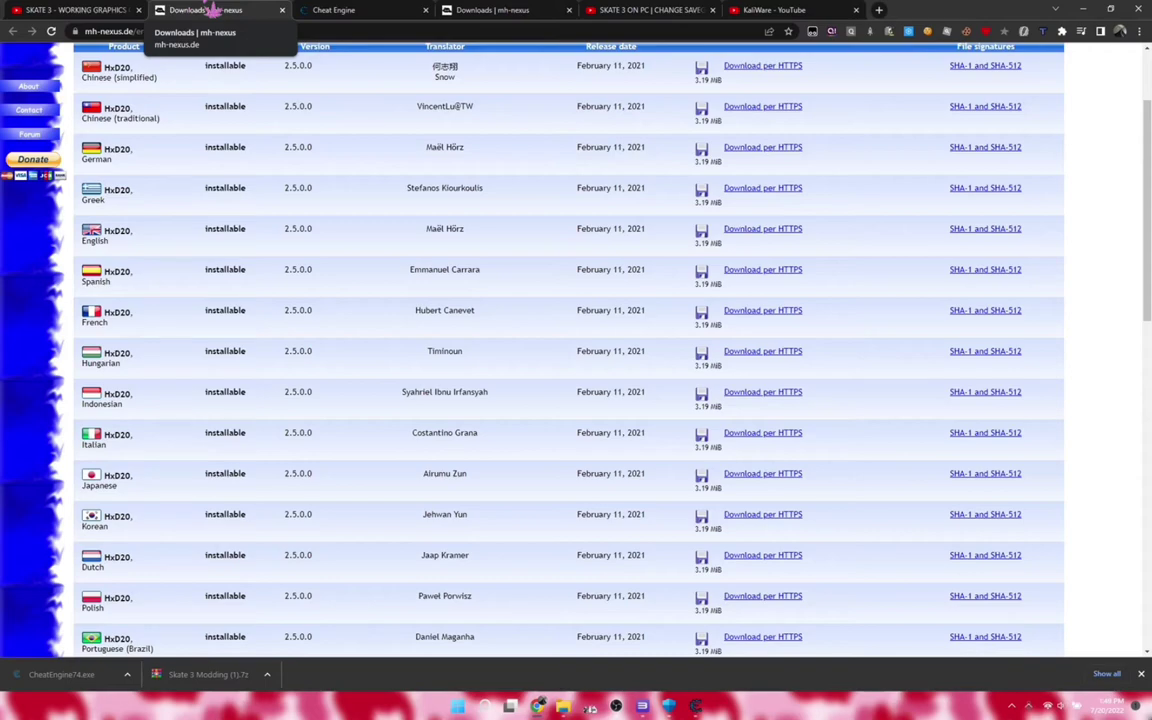
{"action": "left_click", "coordinate": [92, 9]}
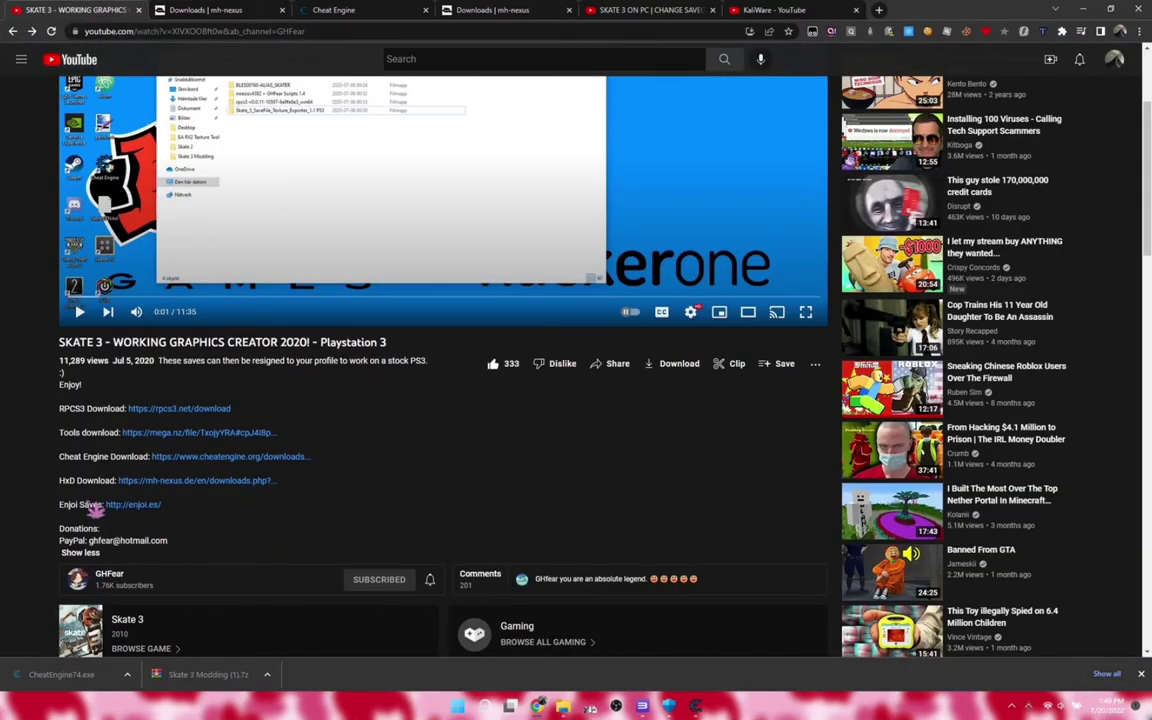
Subscribe to KaliWare from the change-savegame video, then follow its description's Save data link.
{"action": "left_click", "coordinate": [665, 10]}
{"action": "scroll", "coordinate": [117, 556], "scroll_direction": "down", "scroll_amount": 3}
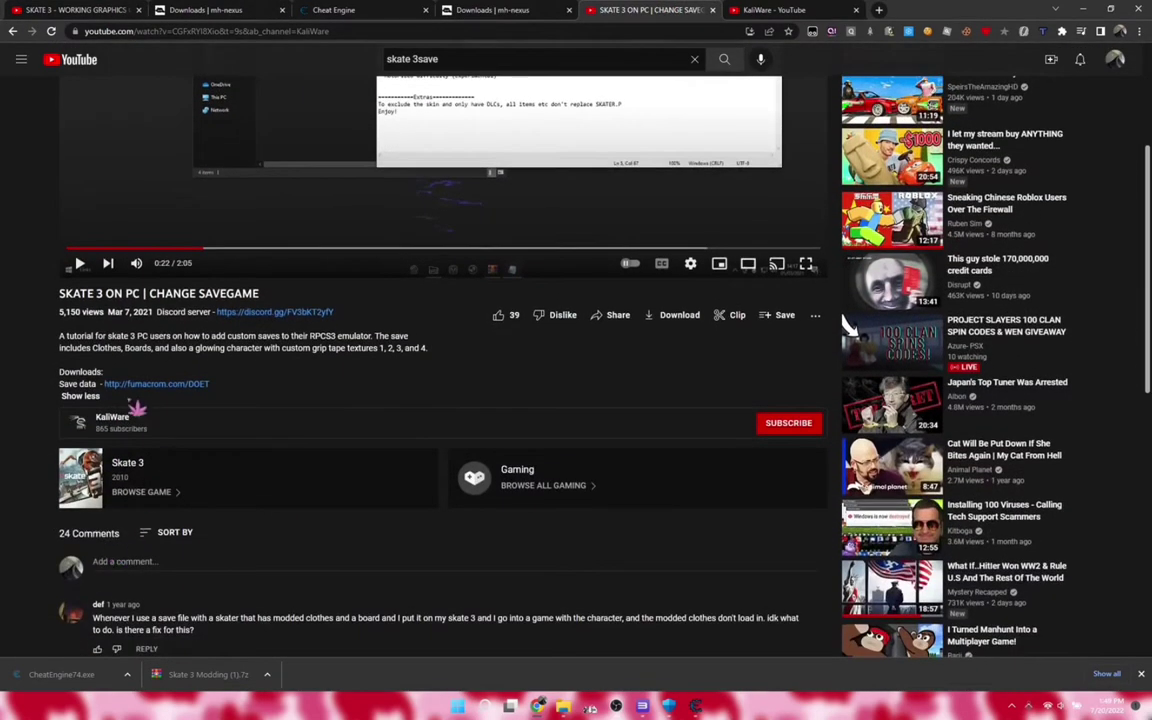
{"action": "left_click", "coordinate": [774, 10]}
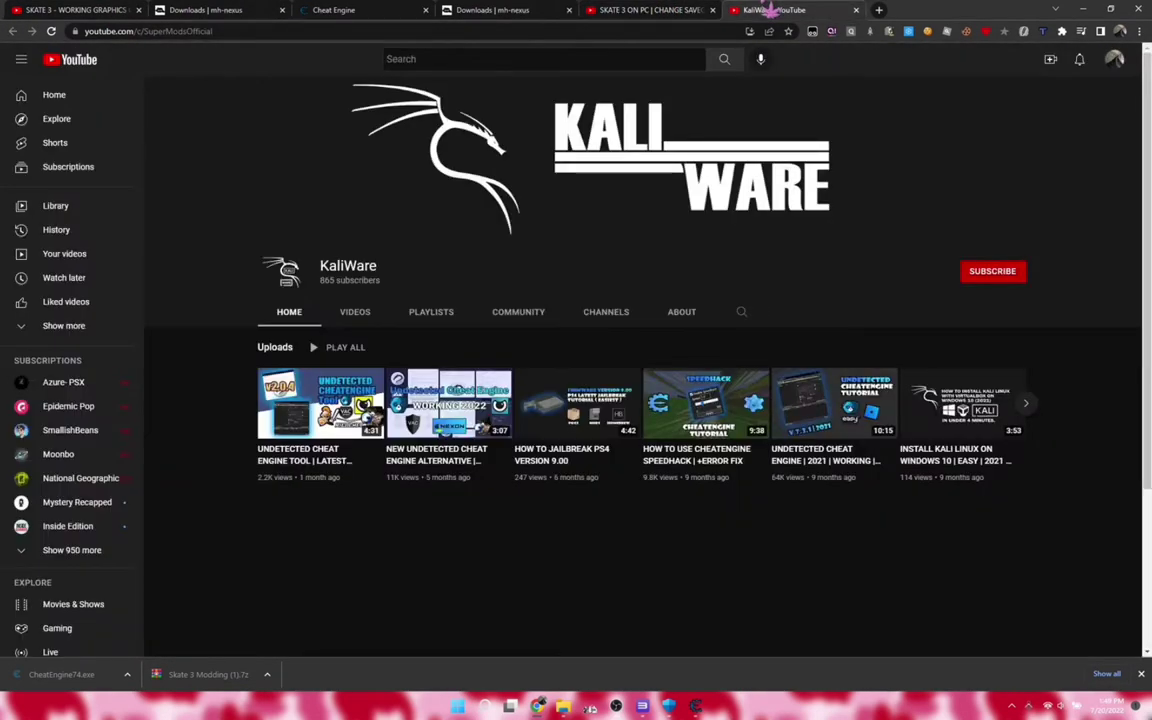
{"action": "left_click", "coordinate": [1005, 273]}
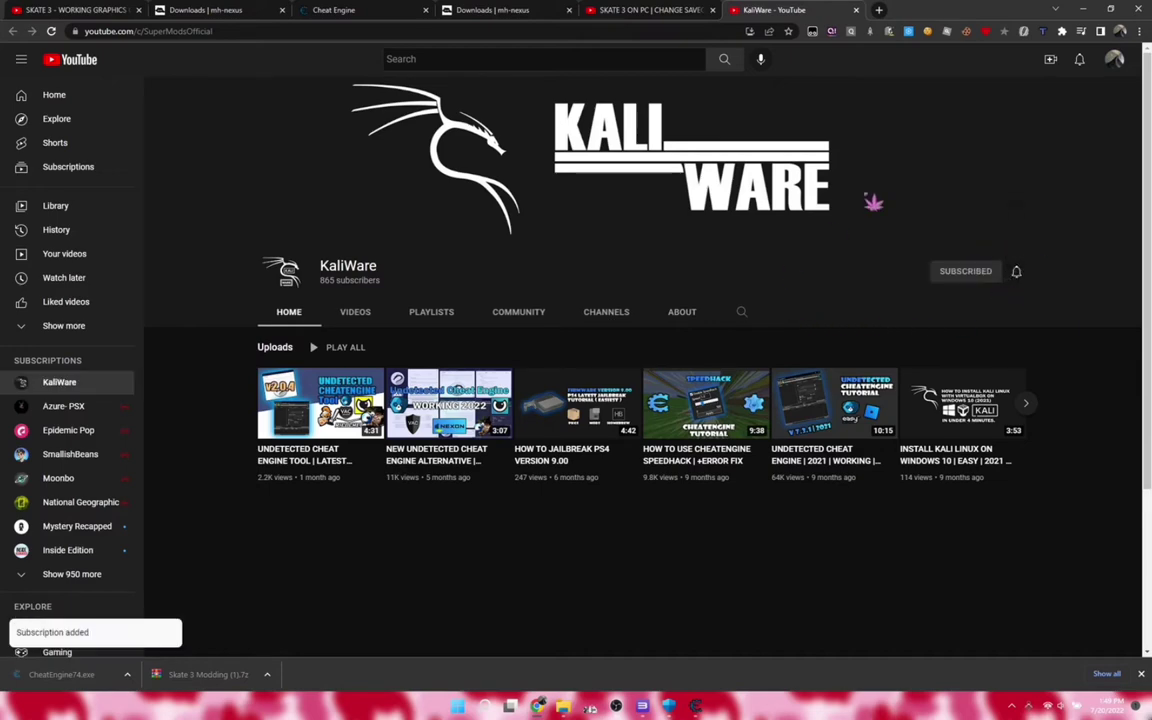
{"action": "left_click", "coordinate": [636, 10]}
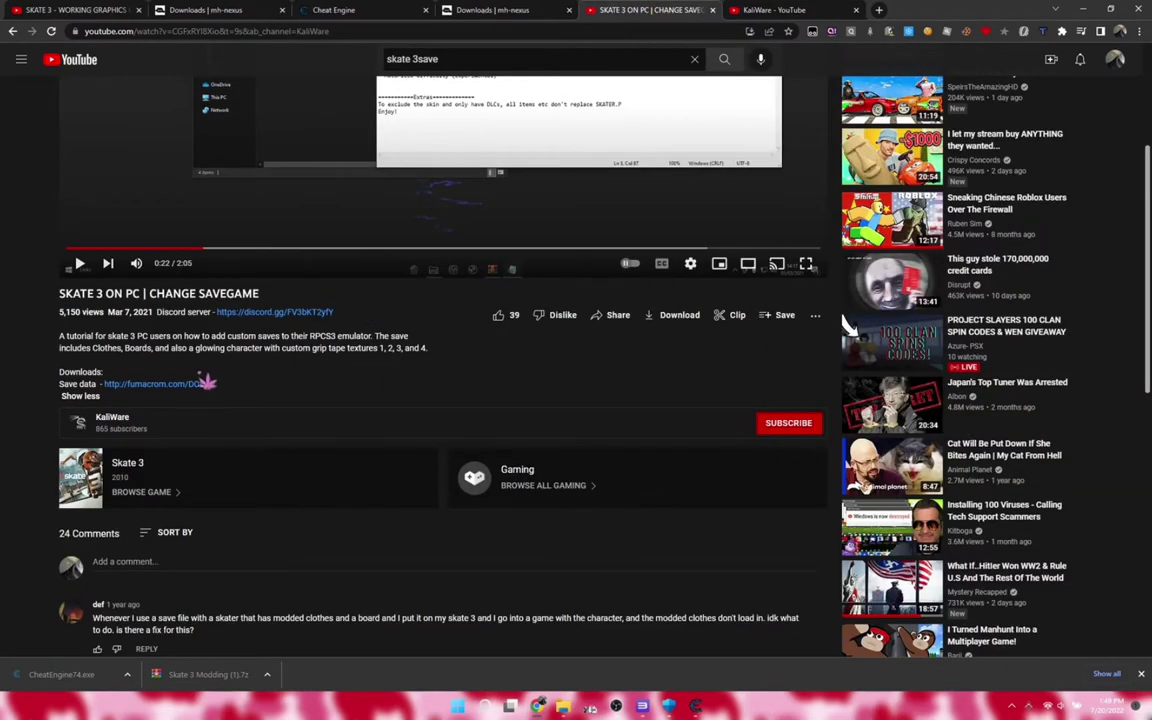
{"action": "left_click", "coordinate": [168, 385]}
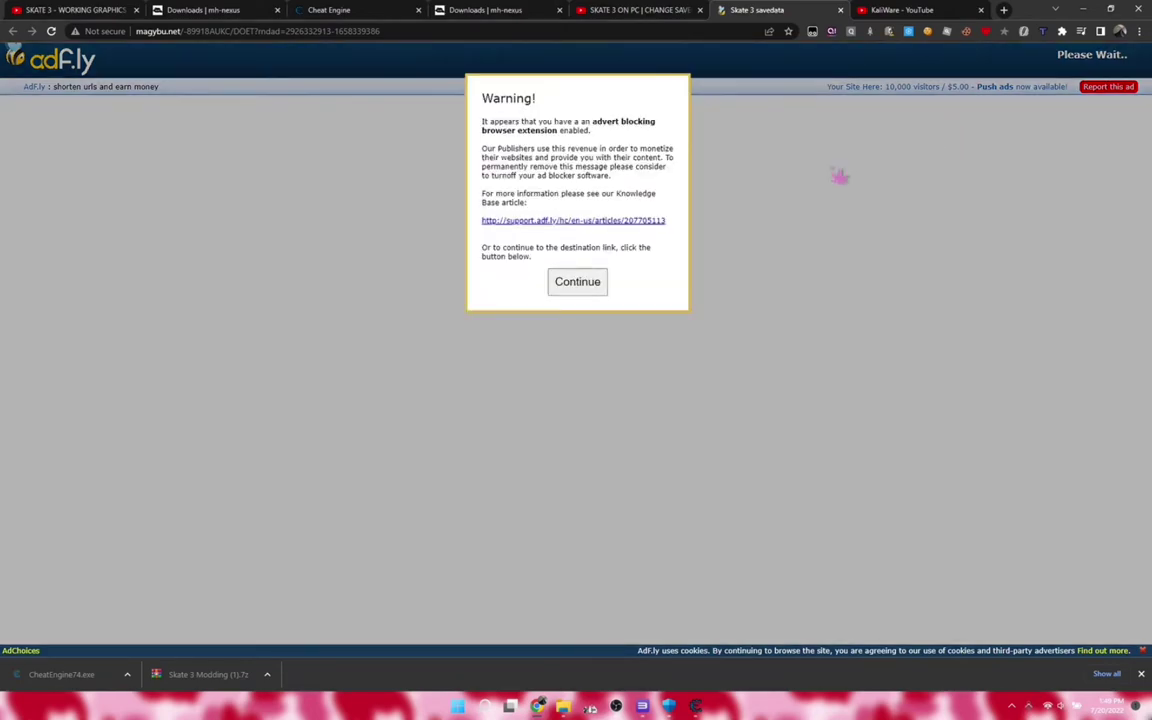
Get past the adf.ly ad-blocker warnings and skip the ad to reach MediaFire.
{"action": "left_click", "coordinate": [584, 290]}
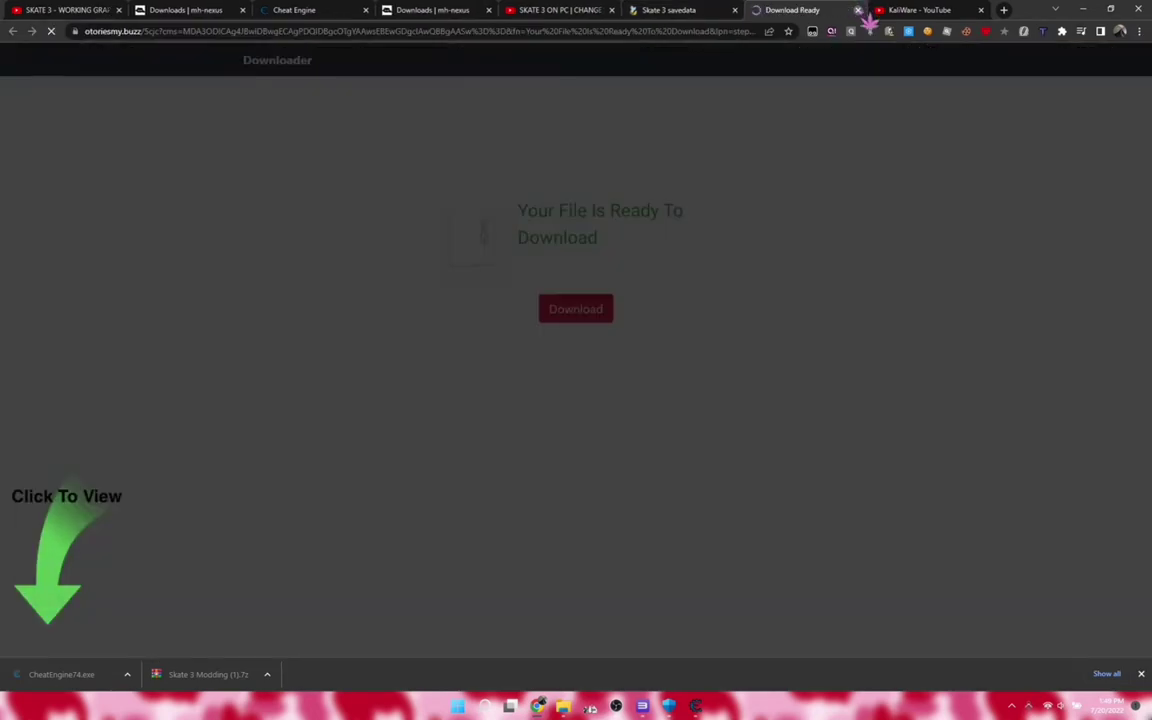
{"action": "left_click", "coordinate": [858, 10]}
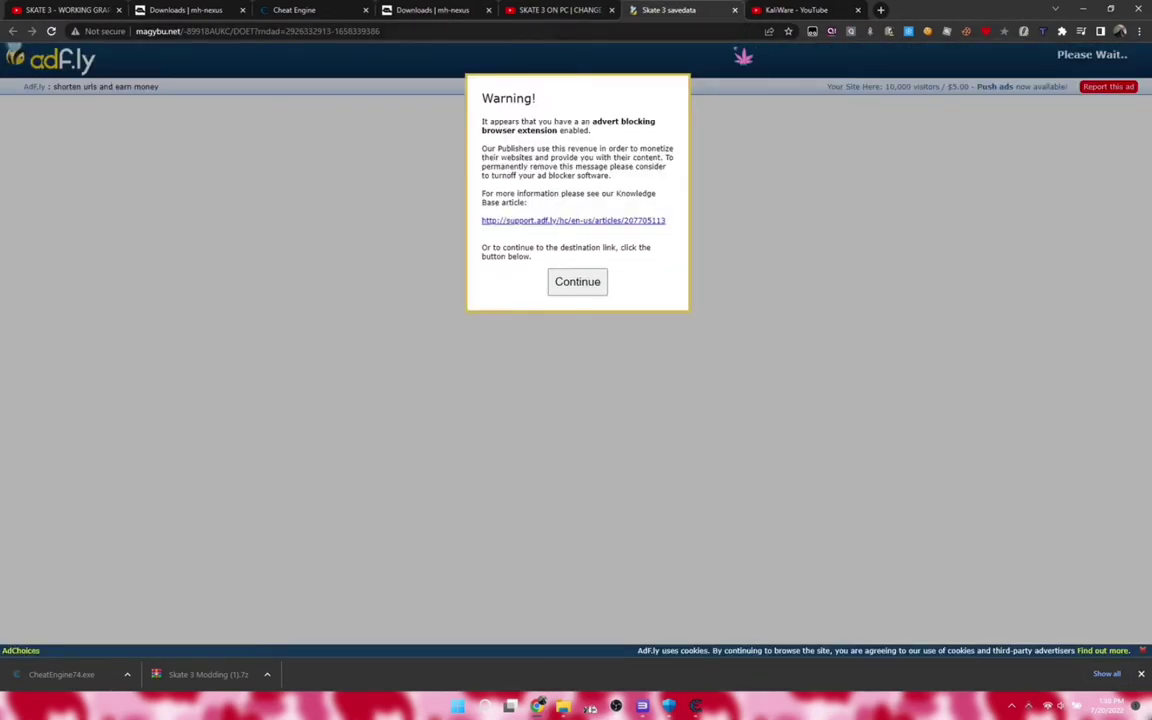
{"action": "left_click", "coordinate": [600, 282]}
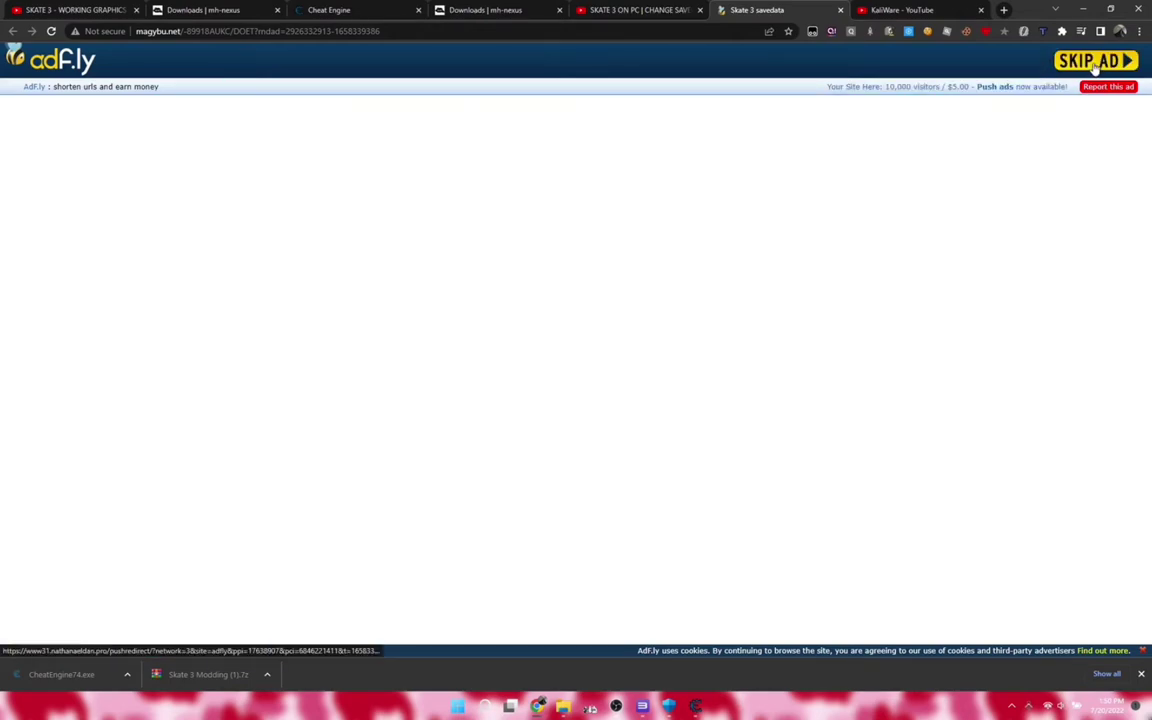
{"action": "left_click", "coordinate": [986, 60]}
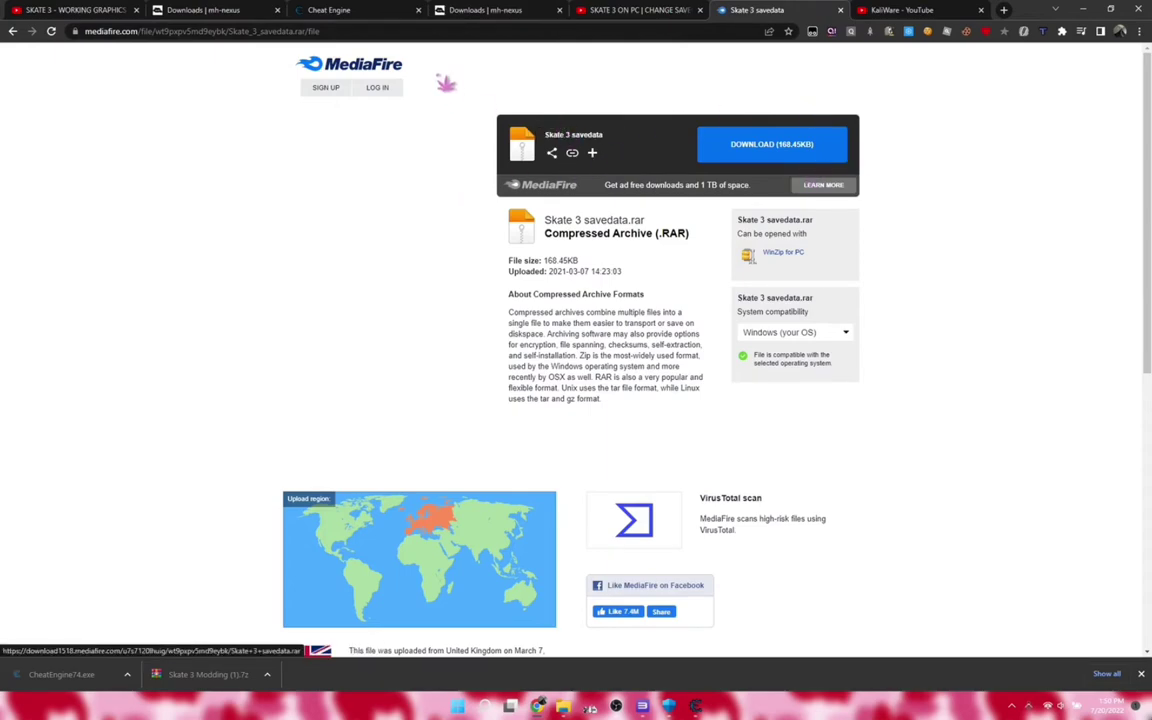
{"action": "left_click", "coordinate": [150, 31]}
{"action": "left_click", "coordinate": [304, 241]}
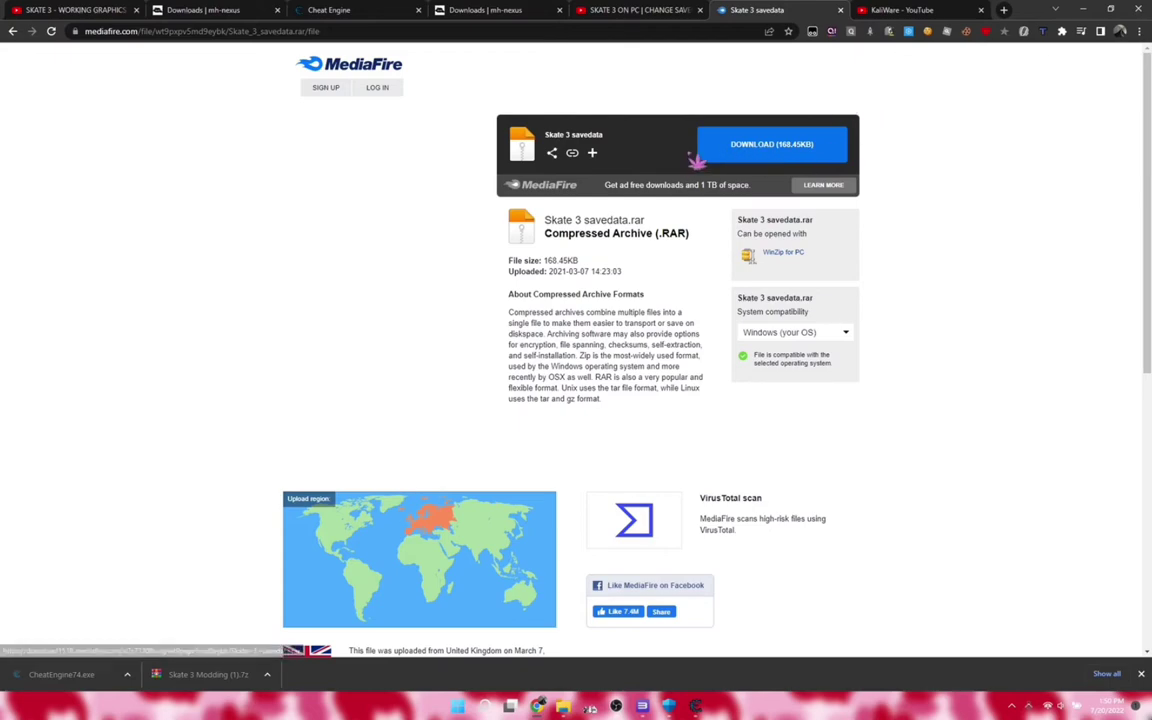
Save Skate 3 savedata.rar from MediaFire to the Desktop, then minimize the browser.
{"action": "left_click", "coordinate": [752, 146]}
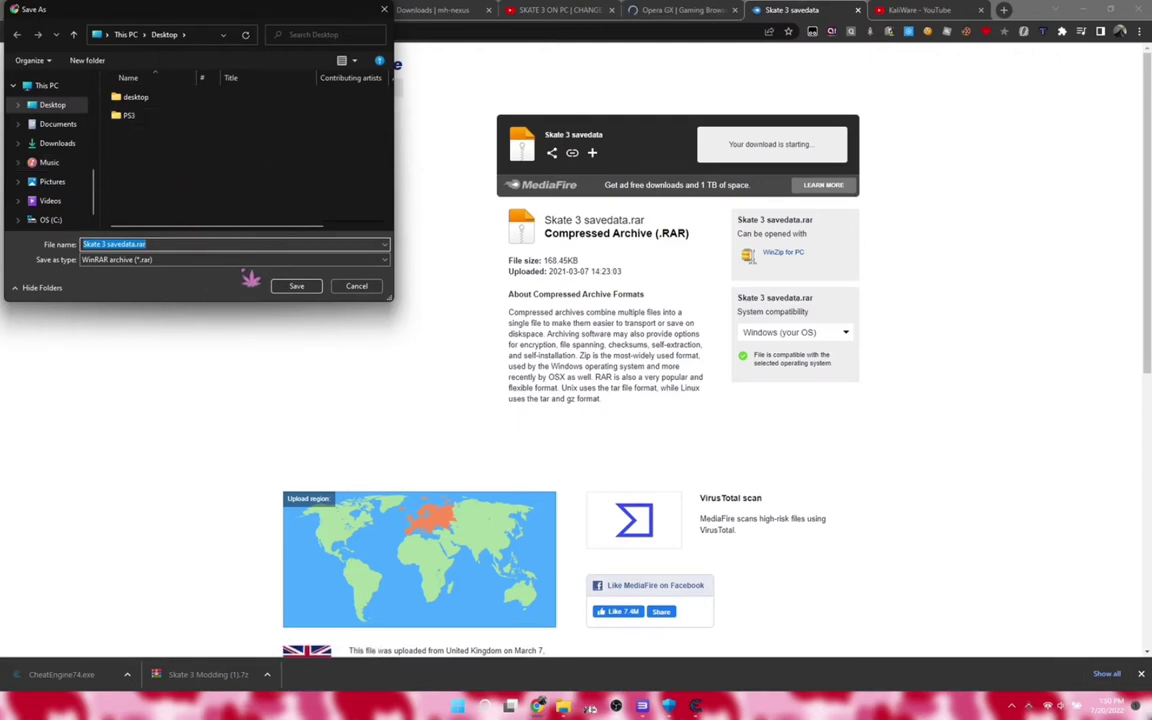
{"action": "left_click", "coordinate": [300, 287]}
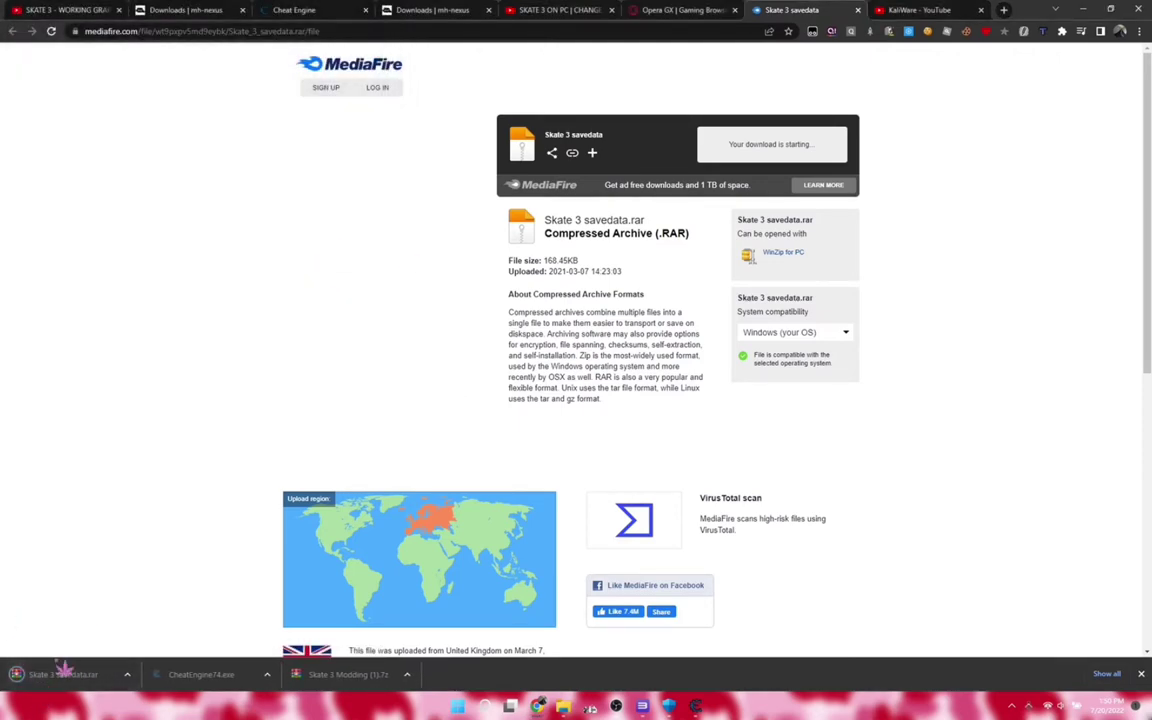
{"action": "left_click", "coordinate": [100, 9]}
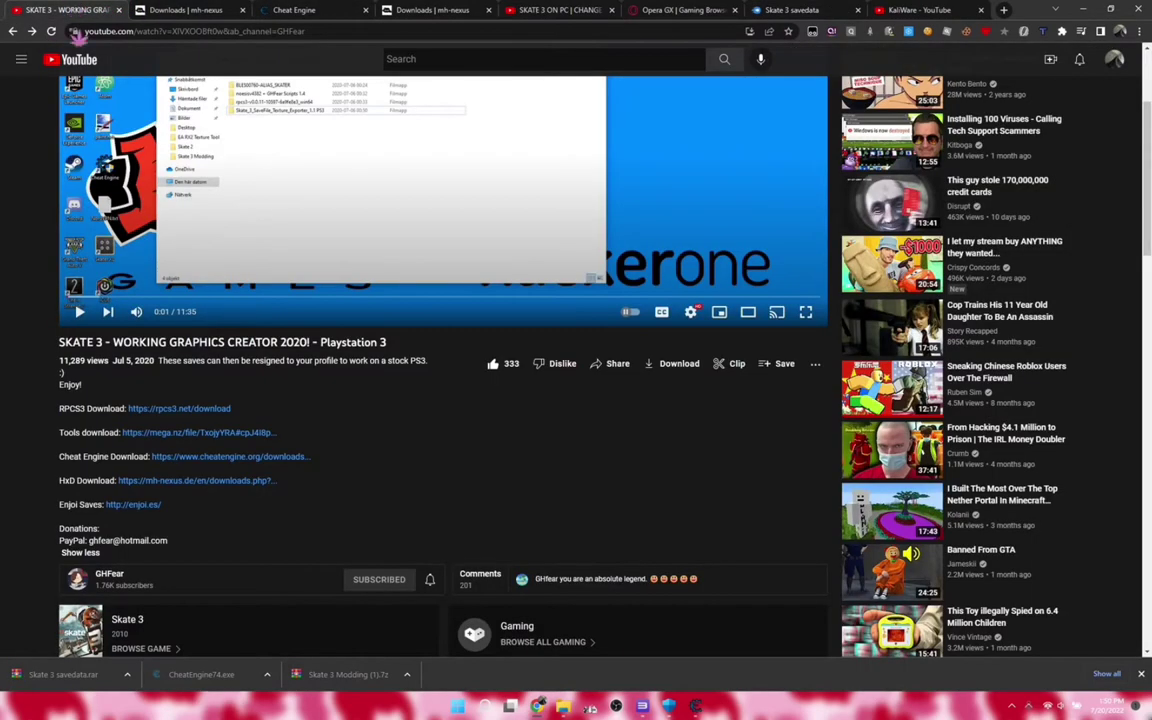
{"action": "scroll", "coordinate": [8, 457], "scroll_direction": "up", "scroll_amount": 4}
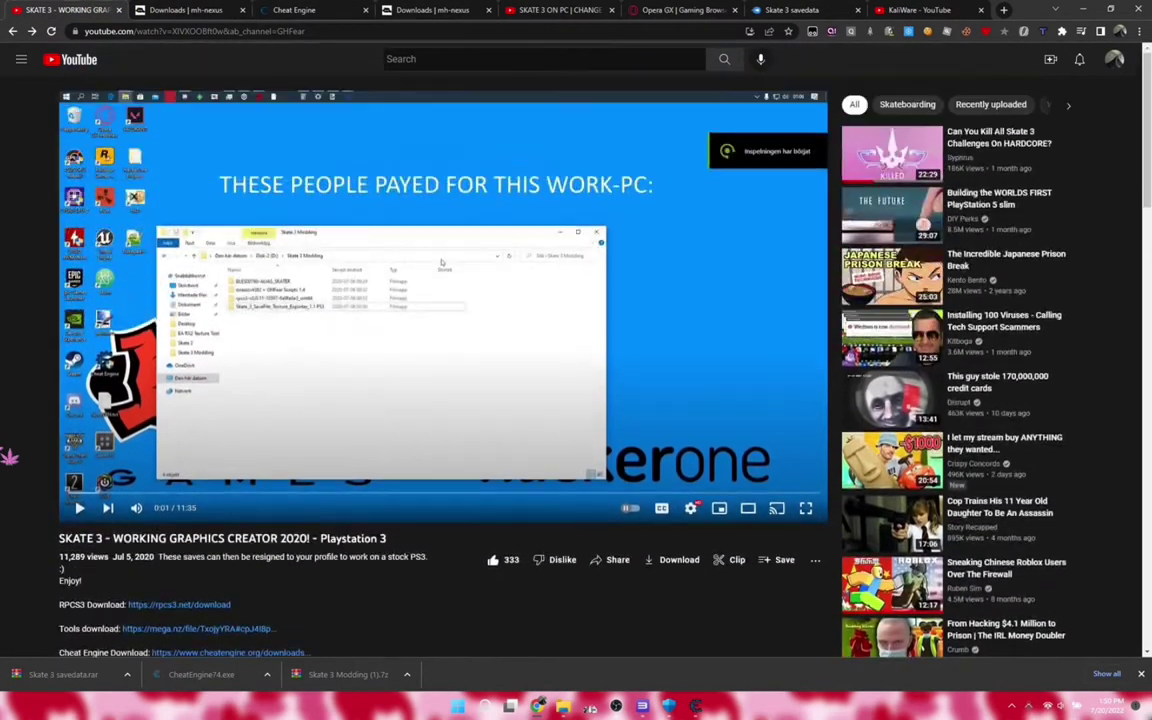
{"action": "left_click", "coordinate": [1094, 12]}
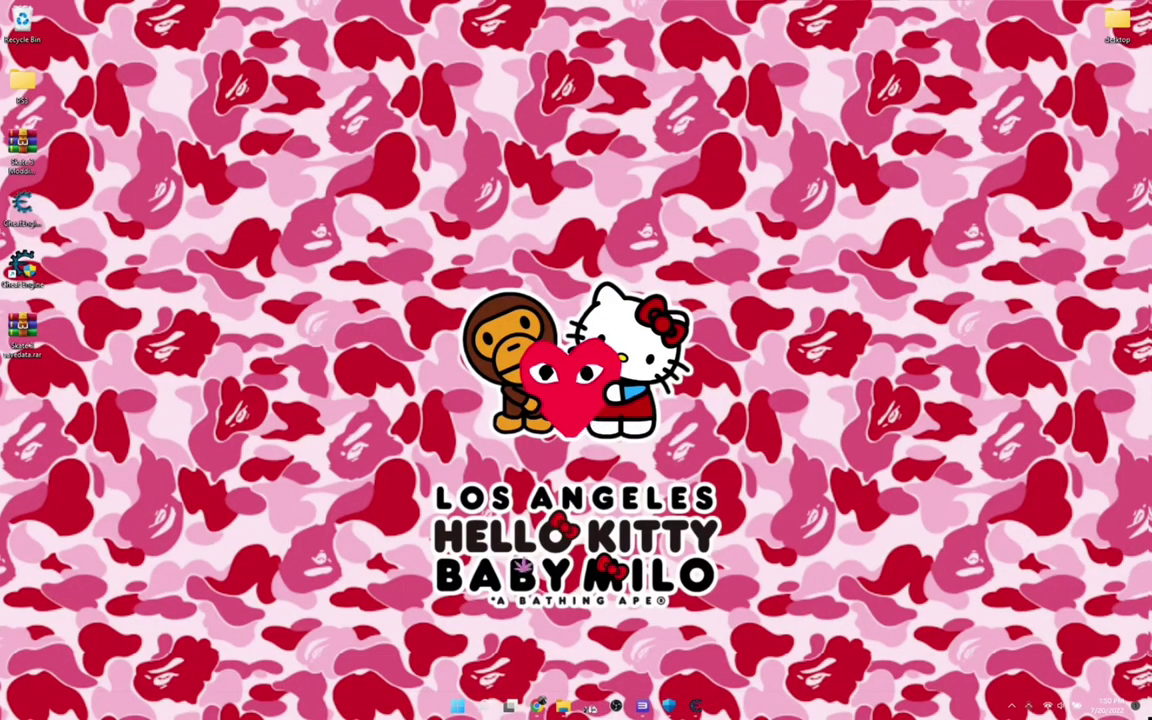
Open Skate 3 savedata.rar from the desktop in WinRAR, with RPCS3's savedata folder ready.
{"action": "left_click", "coordinate": [563, 706]}
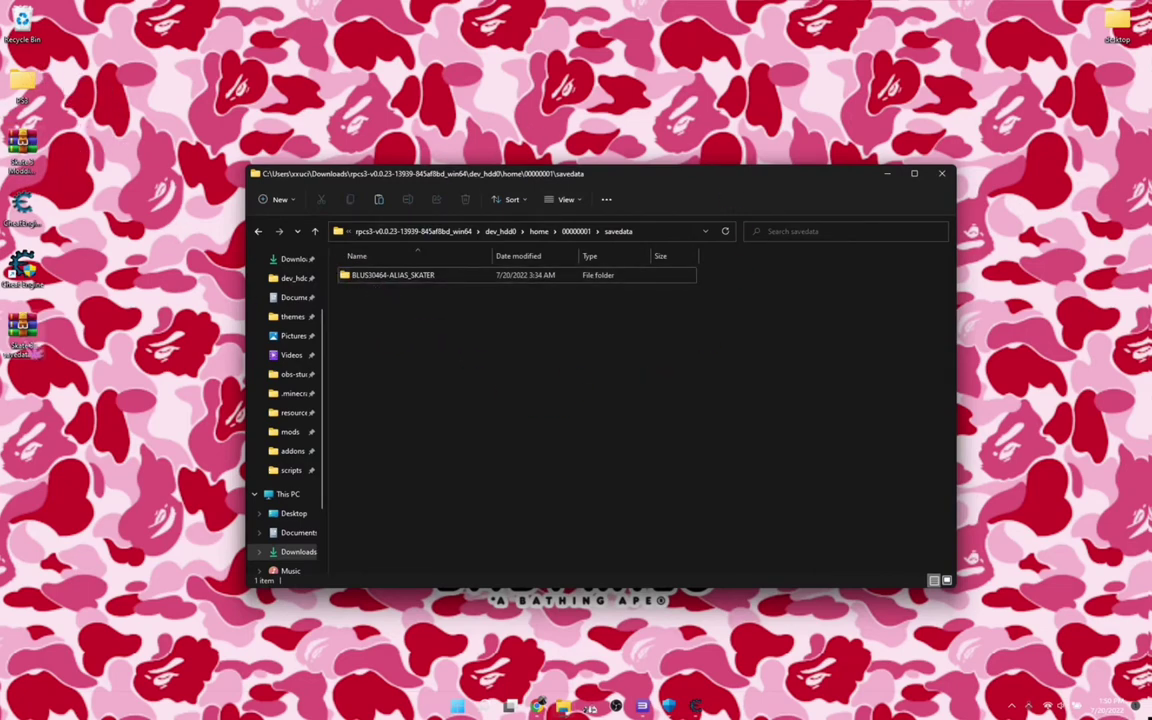
{"action": "double_click", "coordinate": [22, 330]}
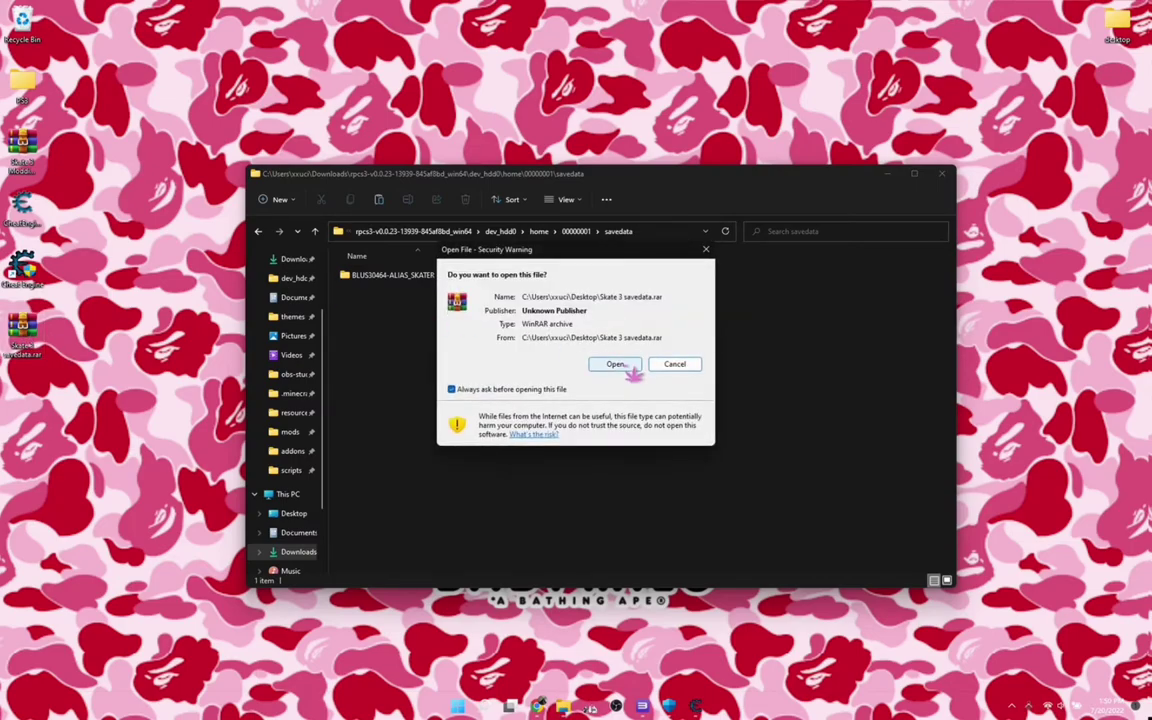
{"action": "left_click", "coordinate": [570, 341]}
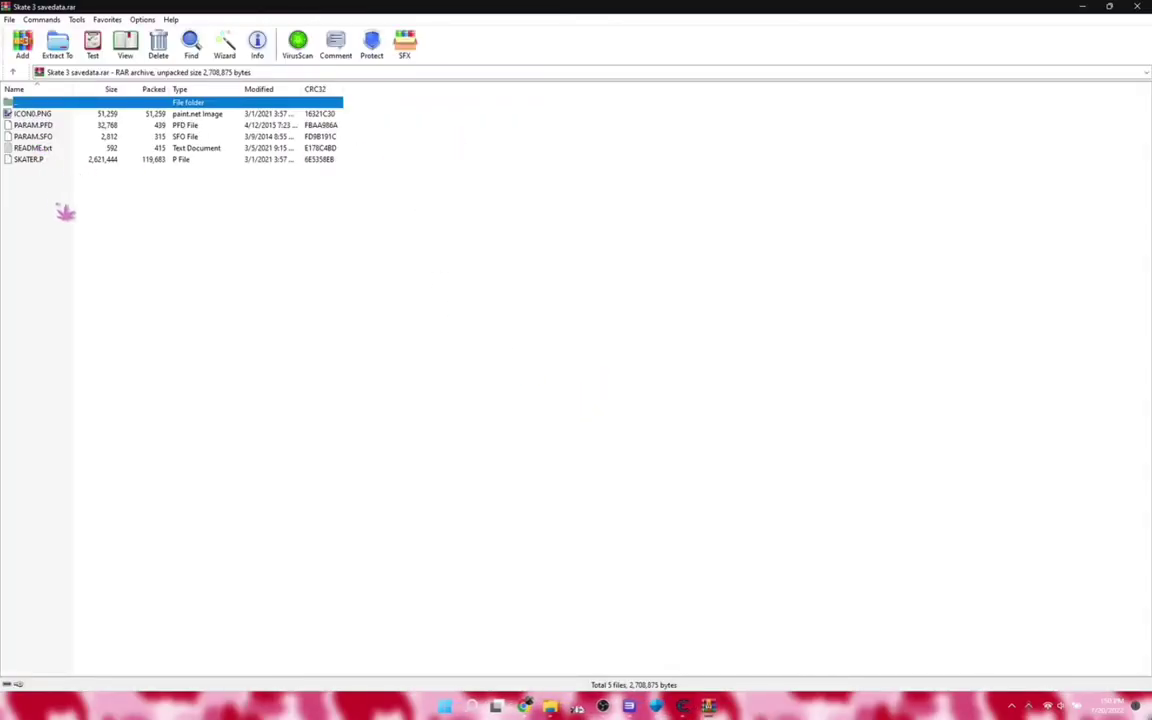
Delete README.txt from the Skate 3 savedata archive.
{"action": "mouse_move", "coordinate": [65, 212]}
{"action": "left_mouse_down"}
{"action": "mouse_move", "coordinate": [8, 141]}
{"action": "mouse_move", "coordinate": [8, 122]}
{"action": "mouse_move", "coordinate": [64, 198]}
{"action": "left_mouse_up"}
{"action": "left_click", "coordinate": [33, 150]}
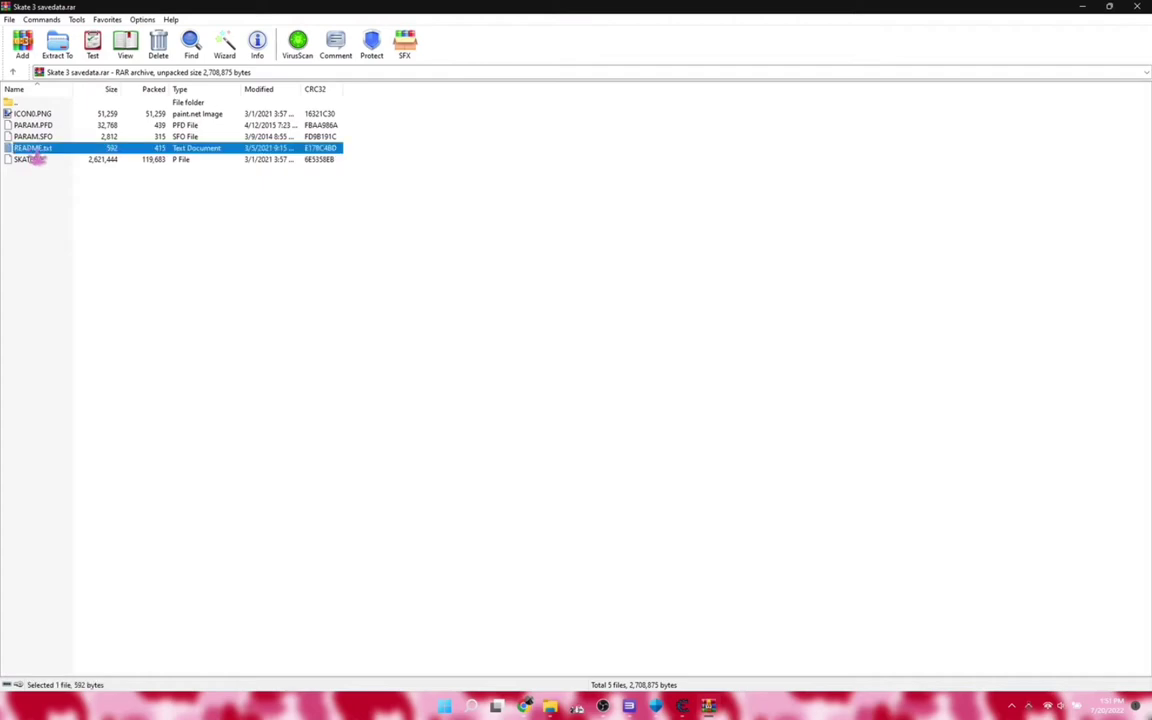
{"action": "key", "text": "Delete"}
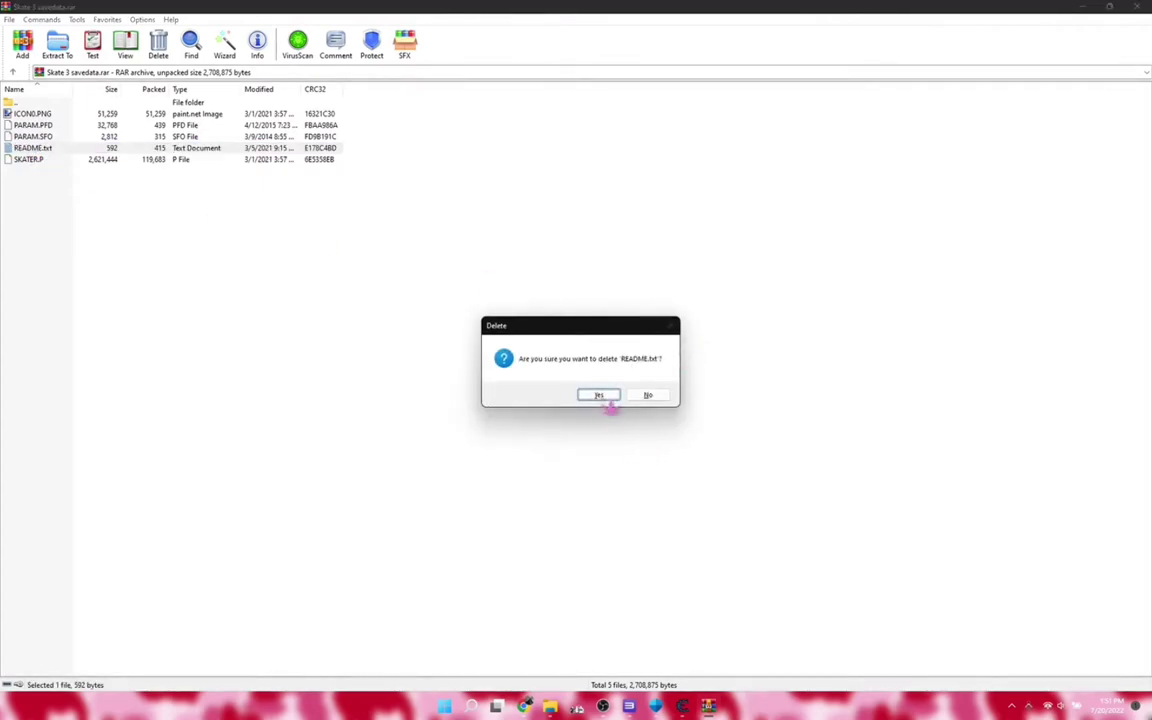
{"action": "left_click", "coordinate": [598, 395]}
Move the four save files into BLUS30464-ALIAS_SKATER, replacing the existing ones, then close WinRAR.
{"action": "key", "text": "ctrl+a"}
{"action": "right_click", "coordinate": [20, 124]}
{"action": "left_click", "coordinate": [1109, 7]}
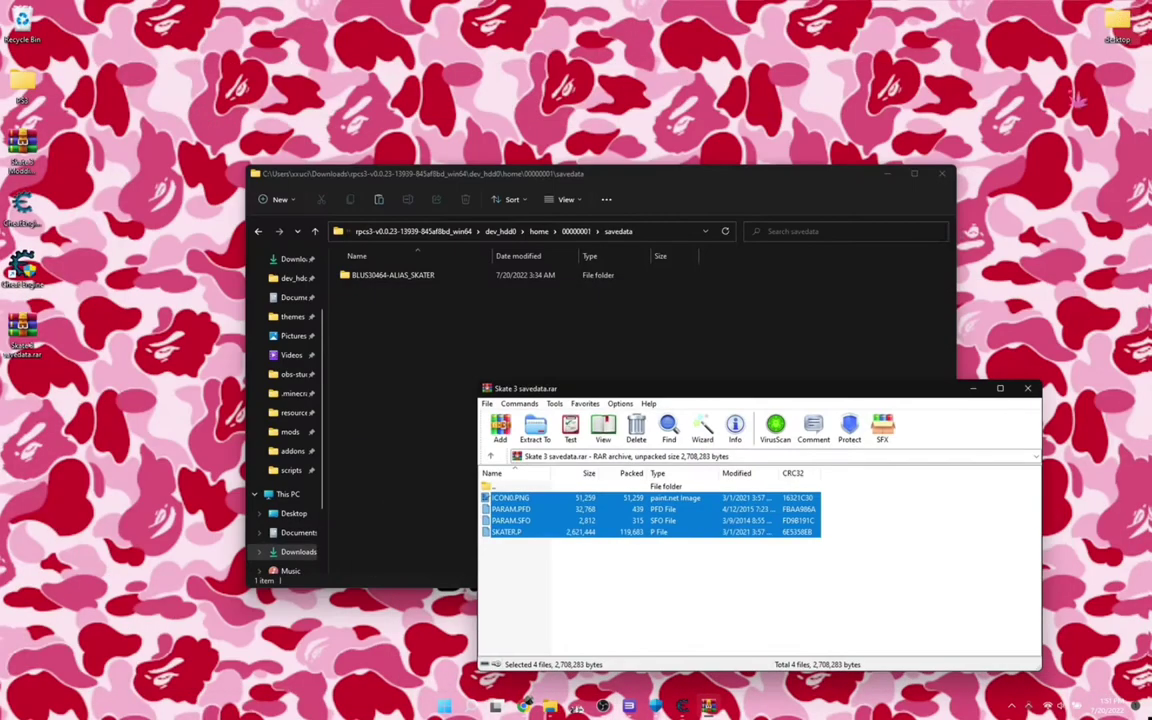
{"action": "double_click", "coordinate": [440, 278]}
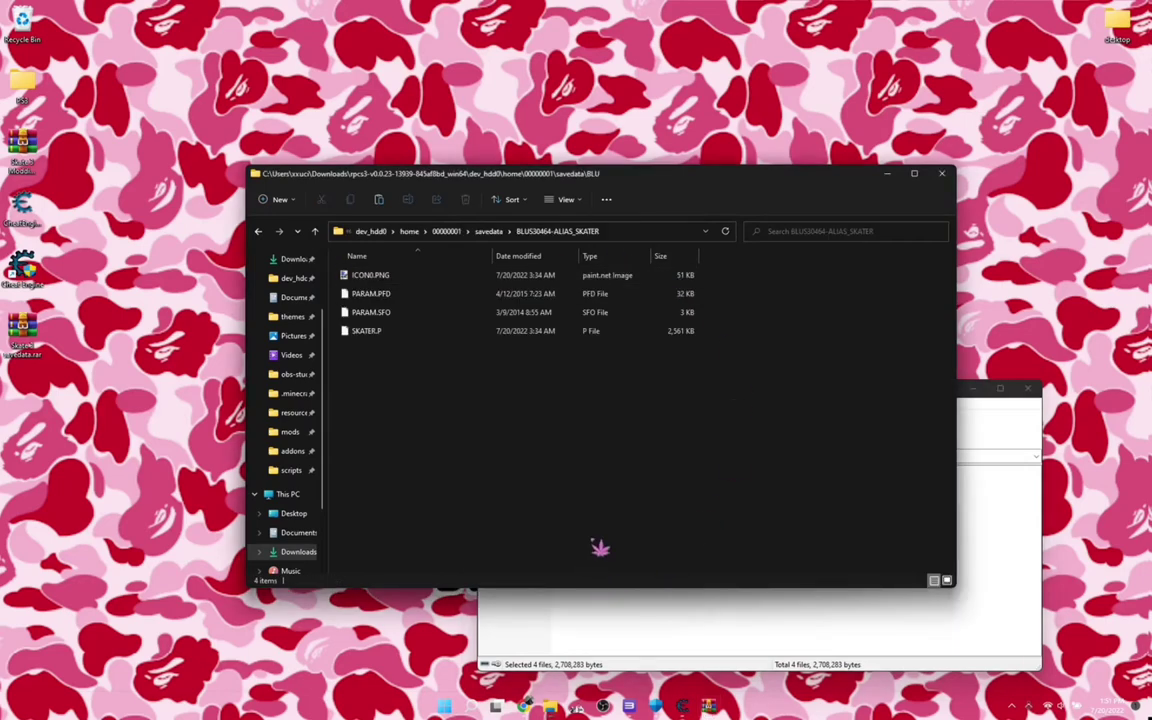
{"action": "key", "text": "alt+Tab"}
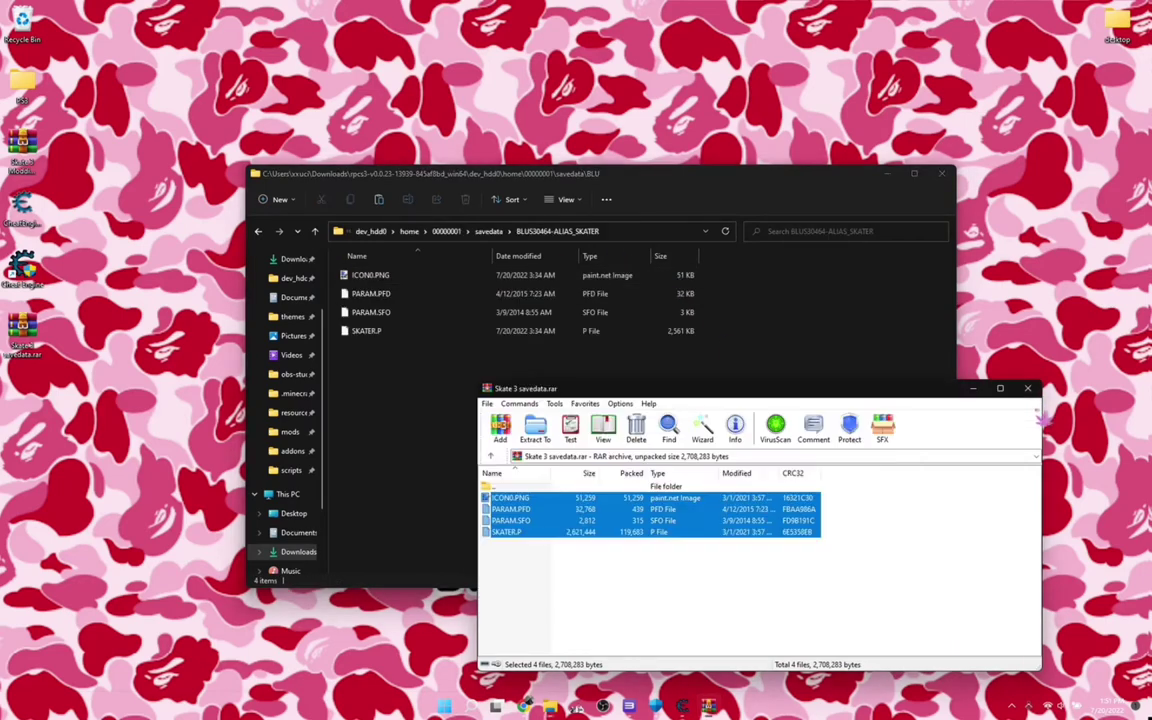
{"action": "left_click_drag", "start_coordinate": [367, 390], "coordinate": [375, 391]}
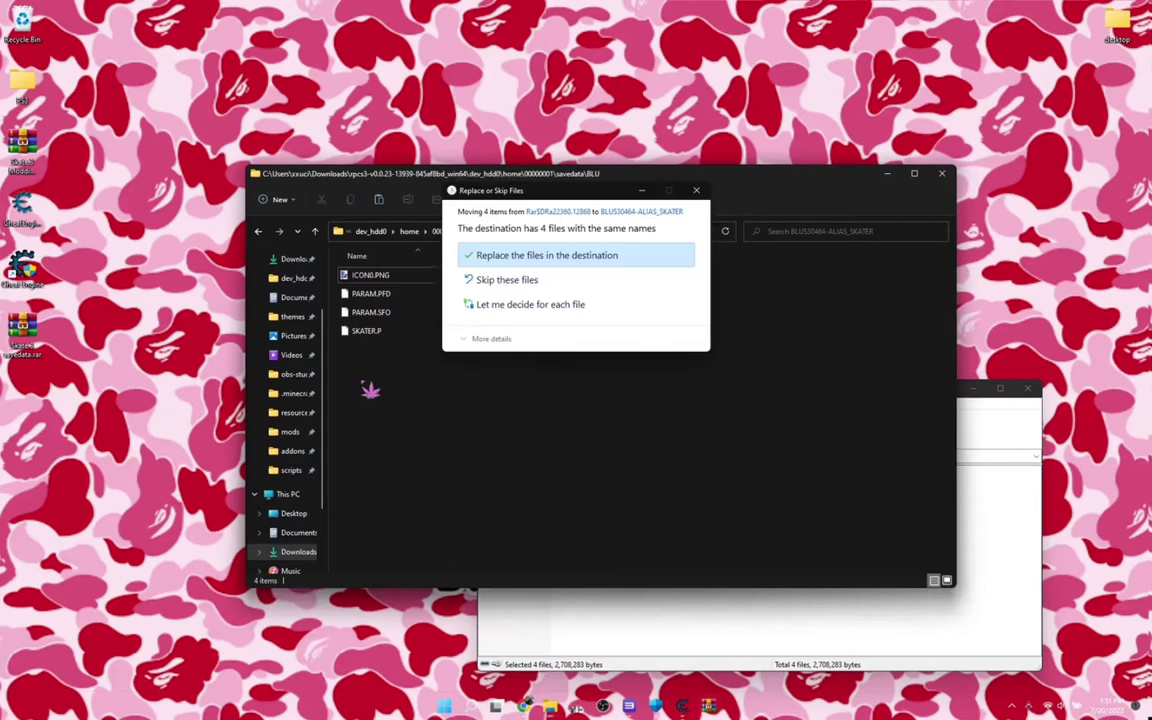
{"action": "left_click", "coordinate": [517, 258]}
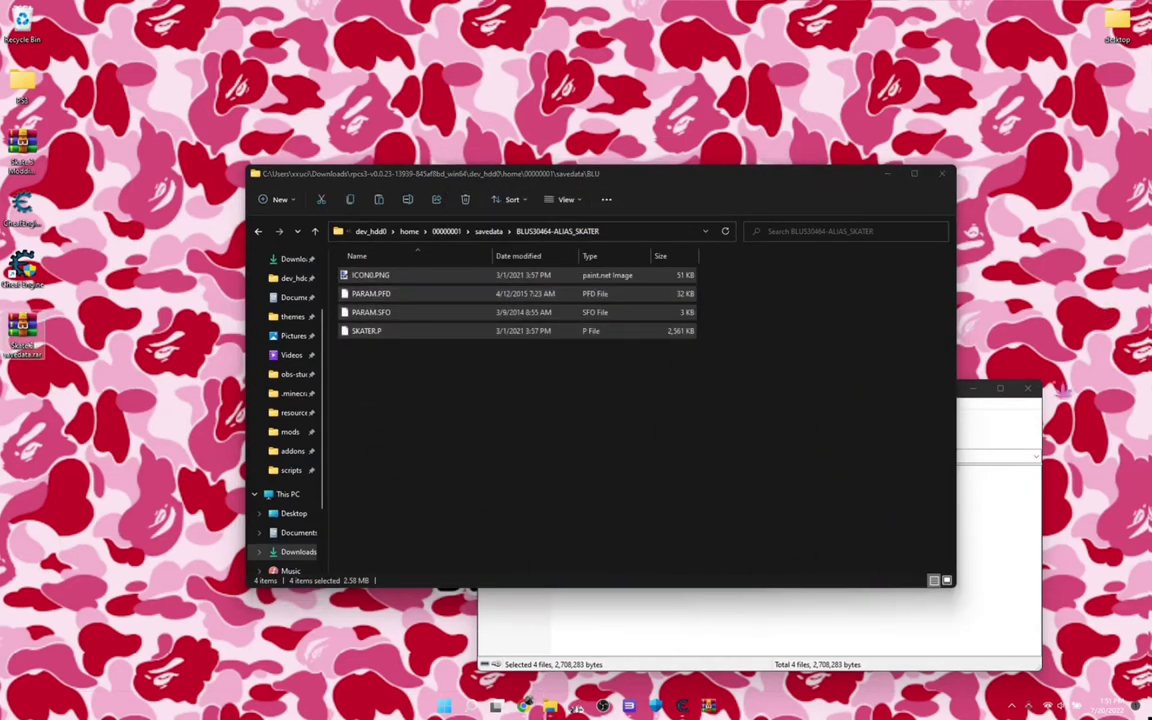
{"action": "key", "text": "alt+F4"}
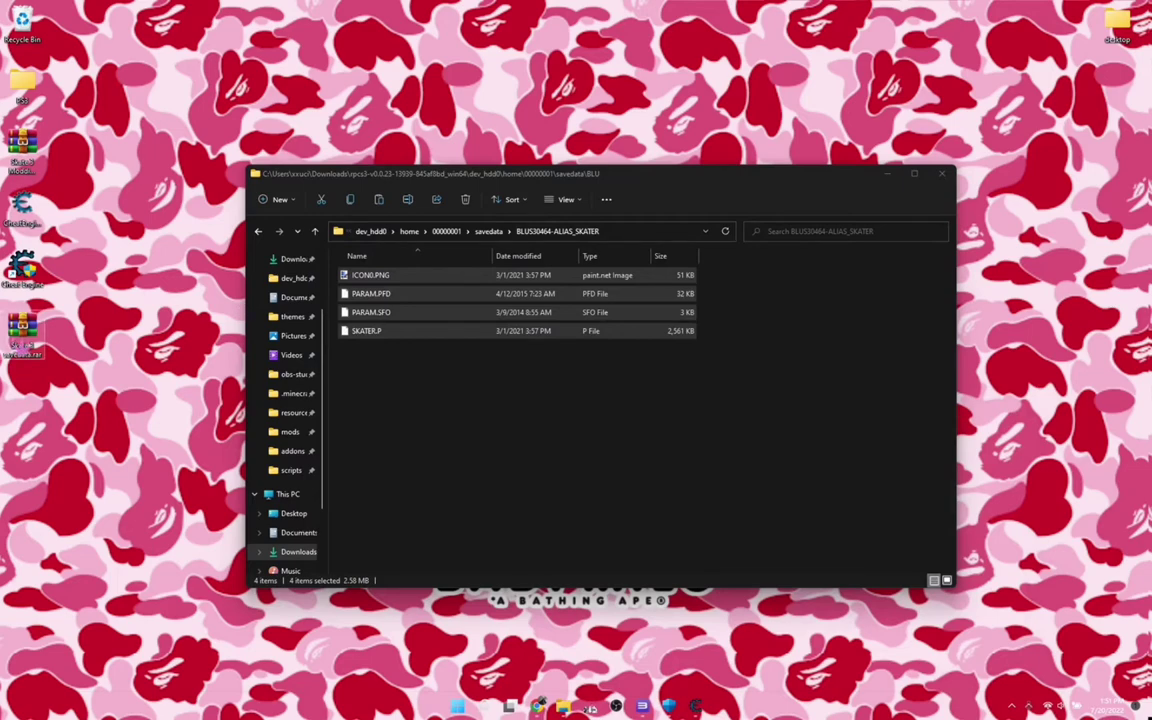
Remove the savedata archive from the desktop and copy the BLUS30464-ALIAS_SKATER folder from savedata.
{"action": "right_click", "coordinate": [22, 330]}
{"action": "key", "text": "Escape"}
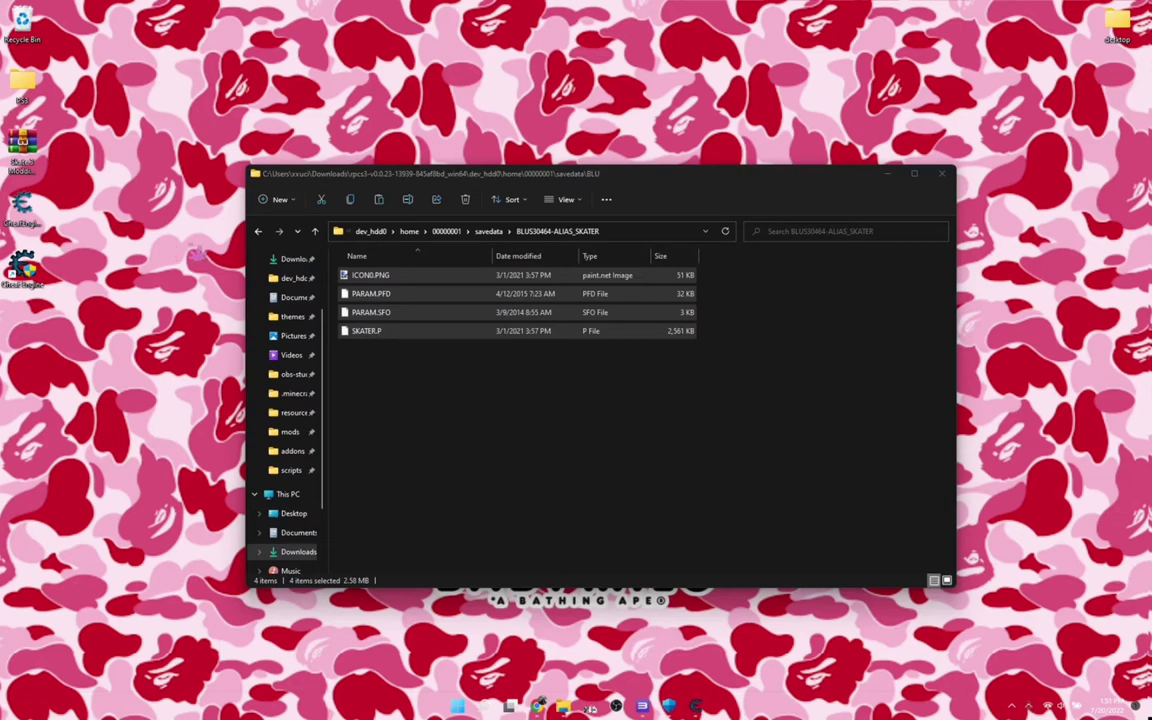
{"action": "left_click", "coordinate": [489, 231]}
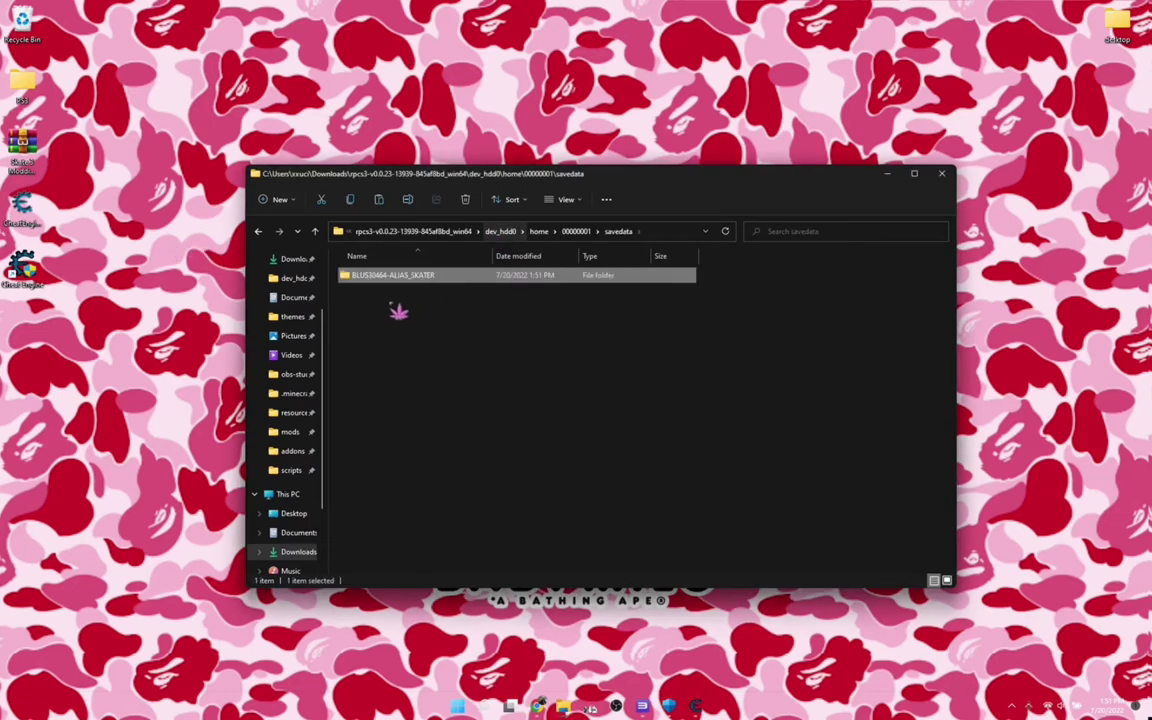
{"action": "right_click", "coordinate": [408, 277]}
{"action": "left_click", "coordinate": [445, 289]}
{"action": "left_click", "coordinate": [886, 173]}
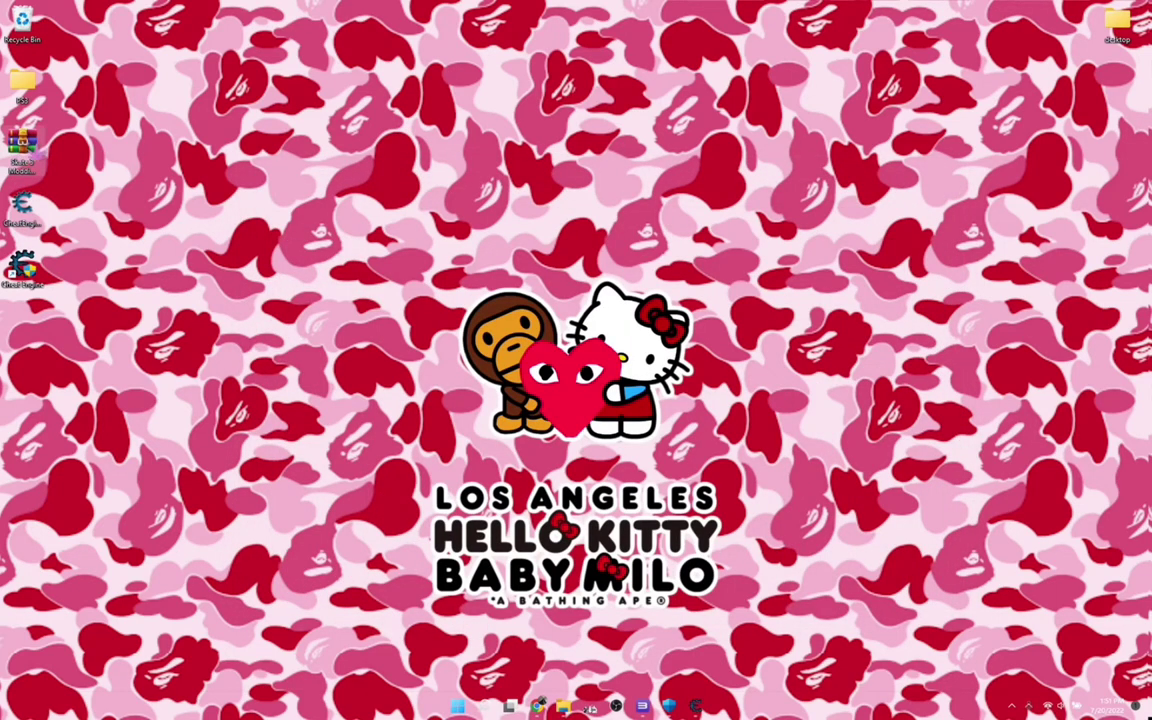
Extract the Skate 3 Modding archive into its own folder and delete the archive.
{"action": "right_click", "coordinate": [22, 150]}
{"action": "mouse_move", "coordinate": [238, 343]}
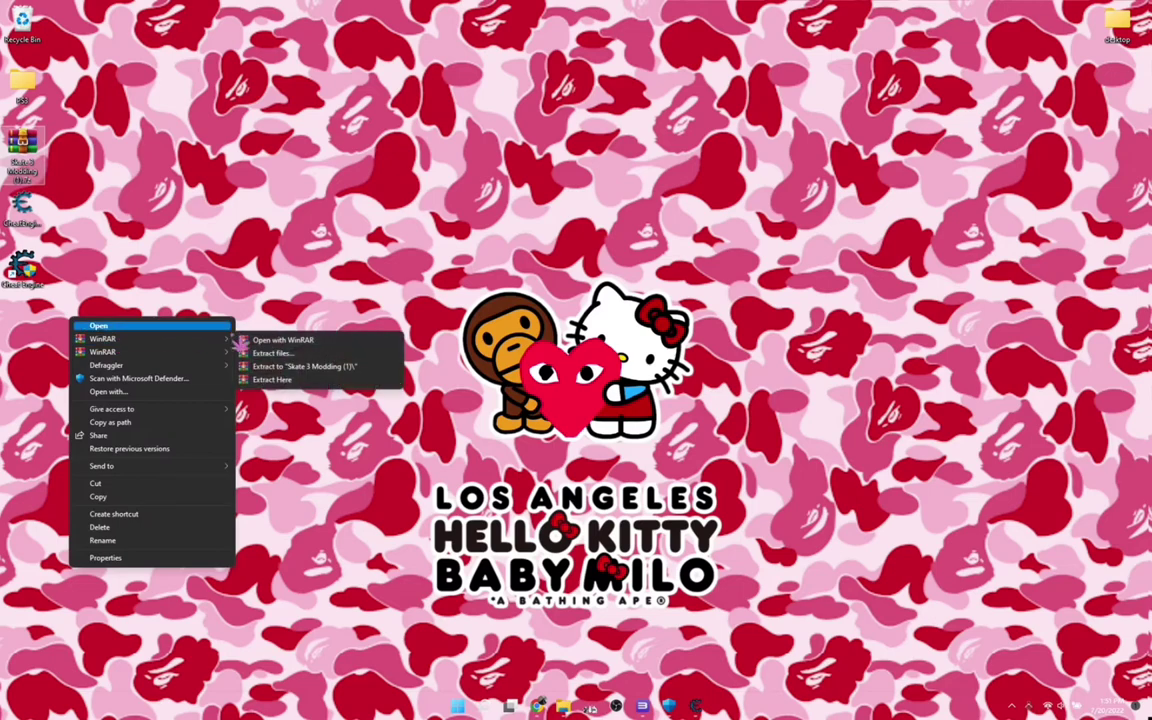
{"action": "left_click", "coordinate": [300, 367]}
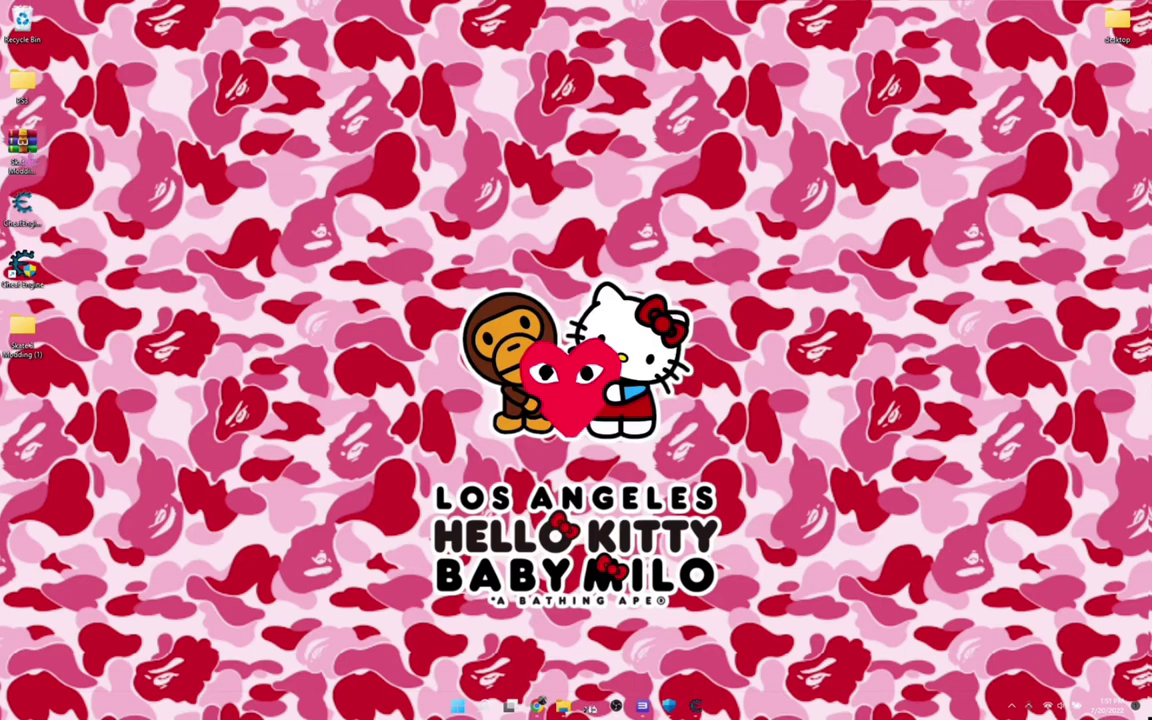
{"action": "right_click", "coordinate": [22, 145]}
{"action": "left_click", "coordinate": [134, 152]}
In Skate 3 Modding (1), delete BLES00760-ALIAS_SKATER and paste BLUS30464-ALIAS_SKATER in its place.
{"action": "double_click", "coordinate": [22, 330]}
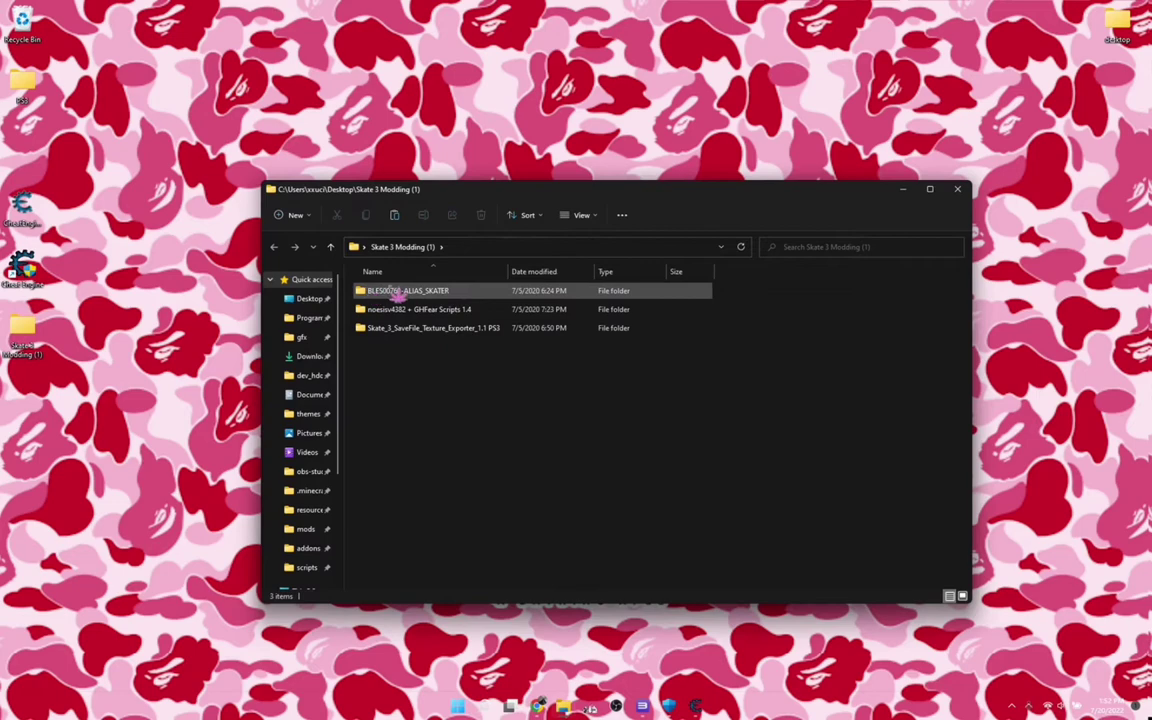
{"action": "right_click", "coordinate": [398, 297]}
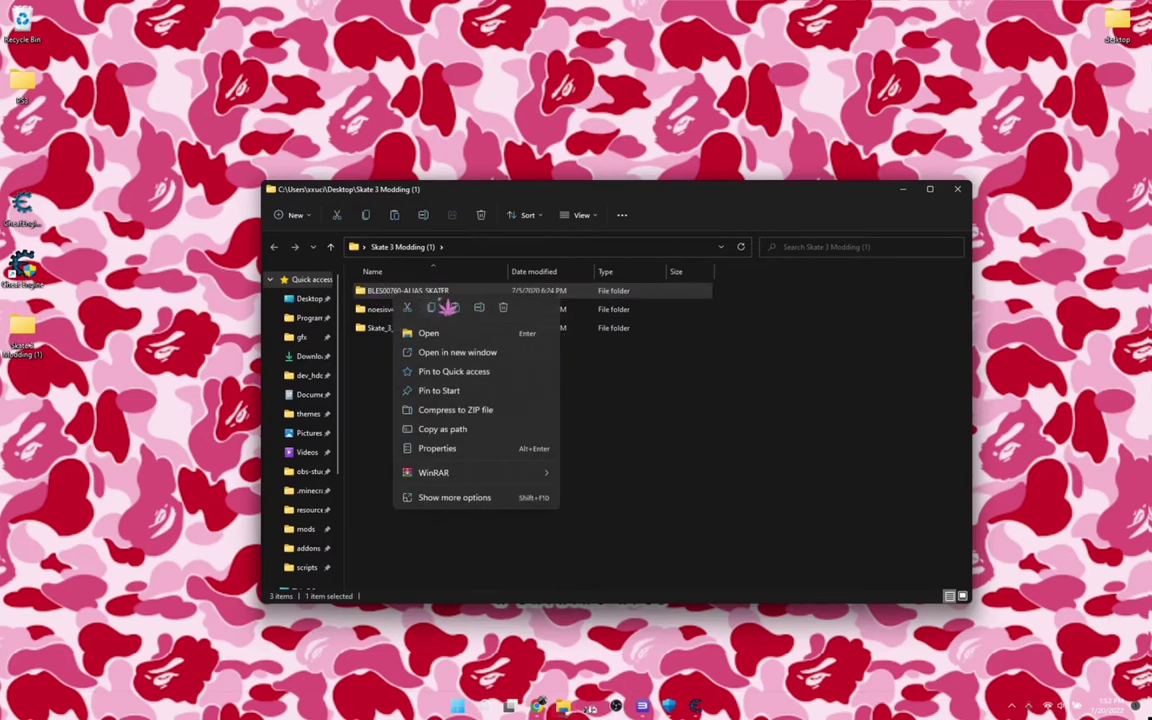
{"action": "left_click", "coordinate": [503, 309]}
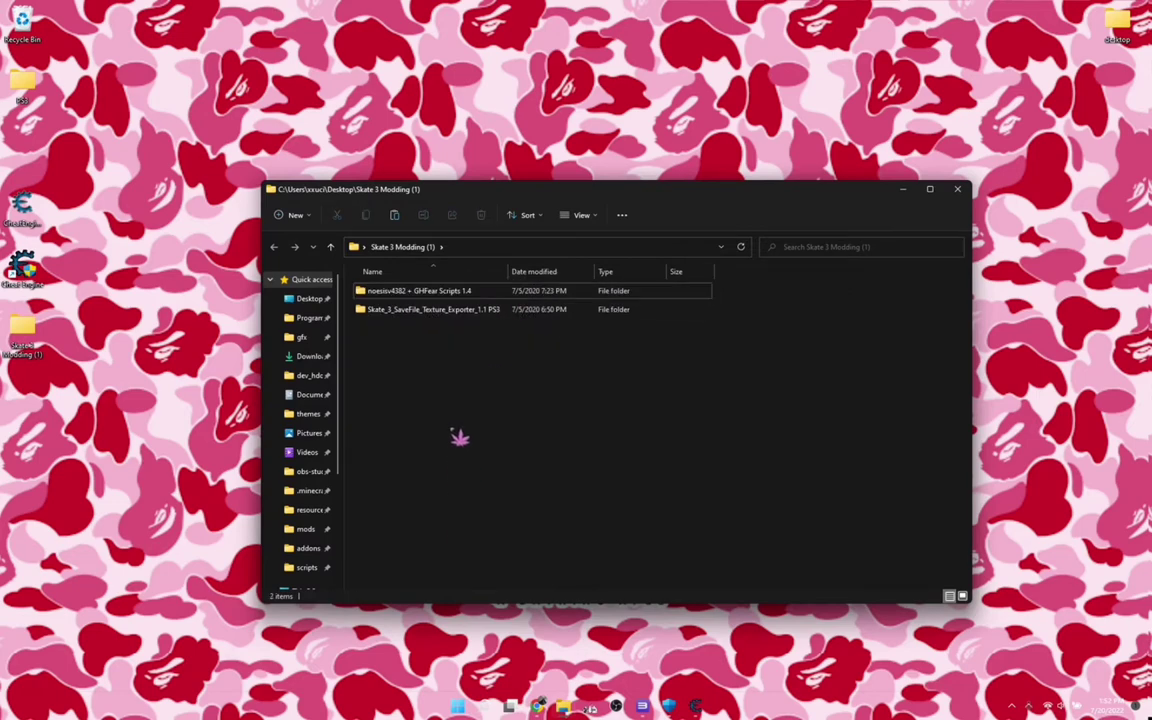
{"action": "right_click", "coordinate": [456, 432]}
{"action": "left_click", "coordinate": [466, 441]}
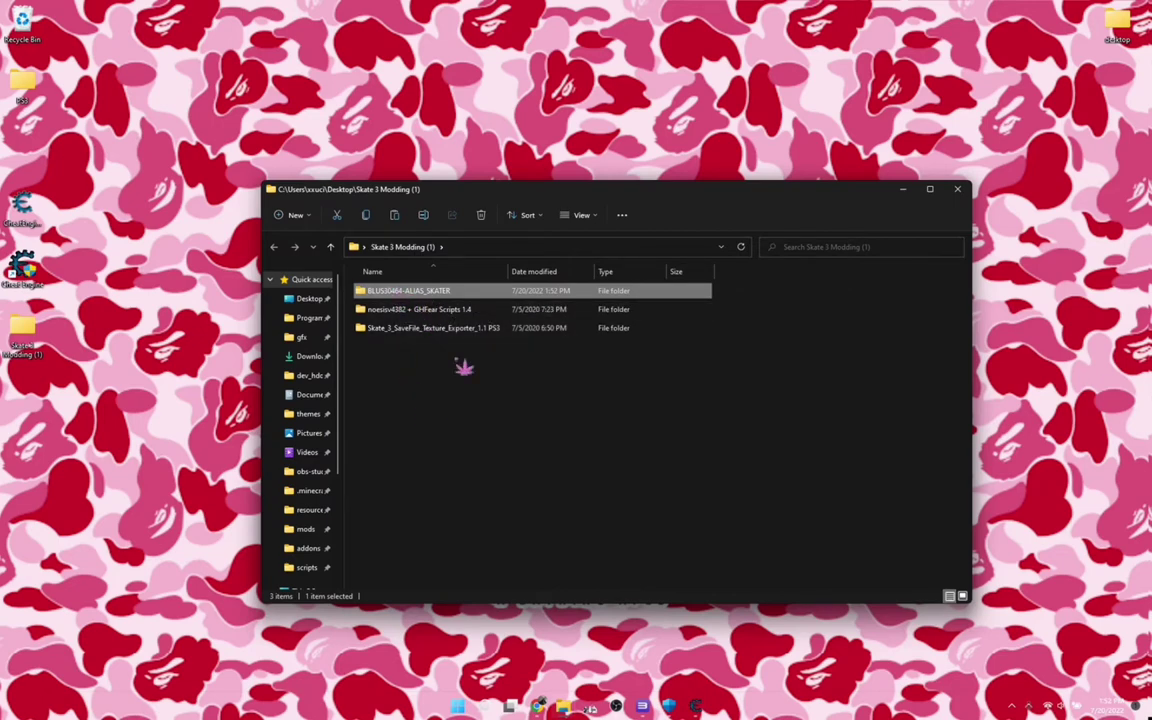
{"action": "left_click", "coordinate": [484, 706]}
Search for rpcs3 and open the folder containing rpcs3.exe.
{"action": "type", "text": "rcp"}
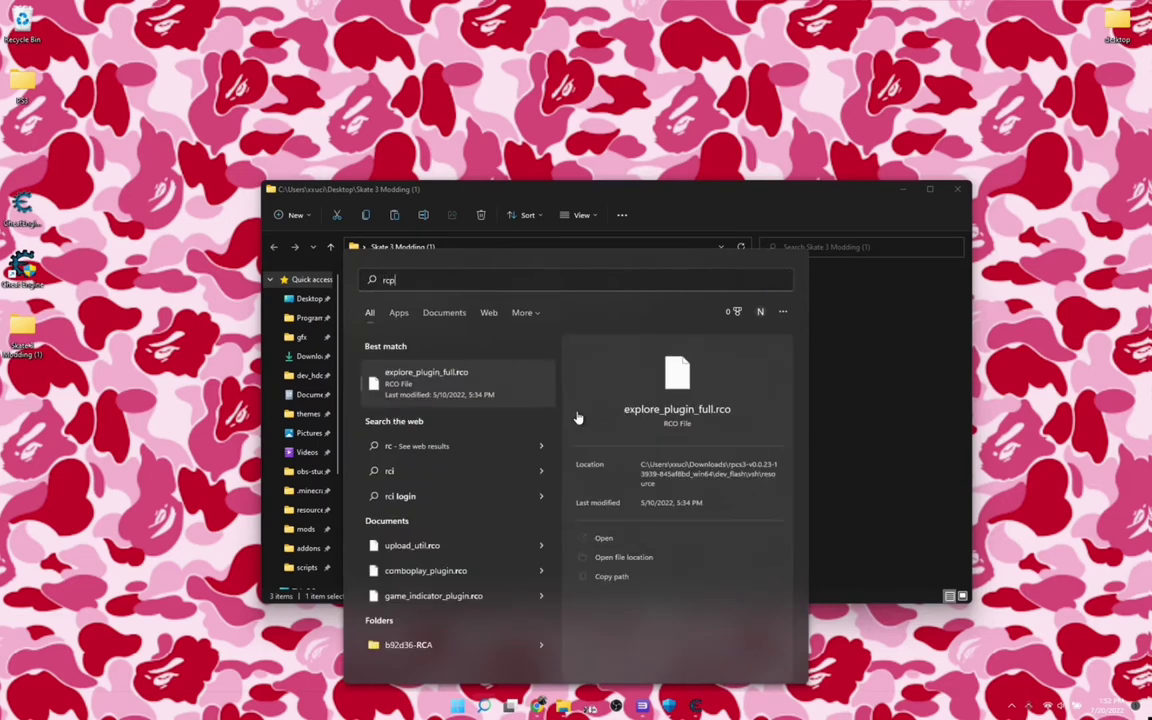
{"action": "key", "text": "BackSpace"}
{"action": "key", "text": "BackSpace"}
{"action": "type", "text": "p"}
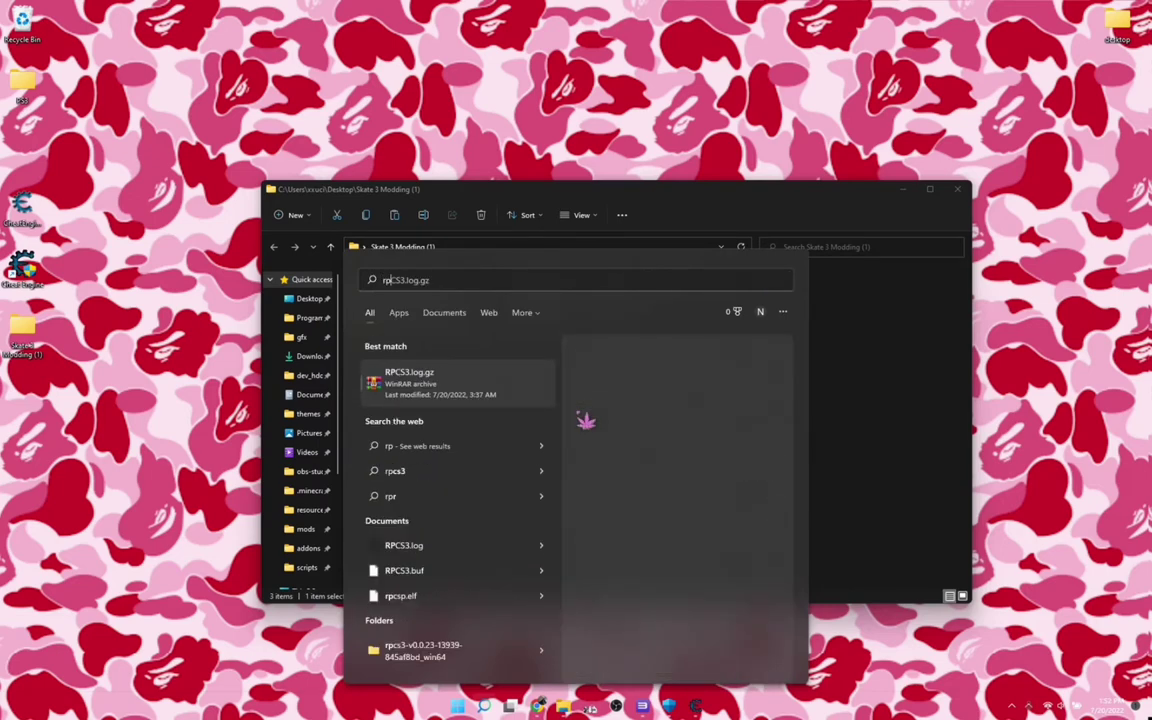
{"action": "type", "text": "cs"}
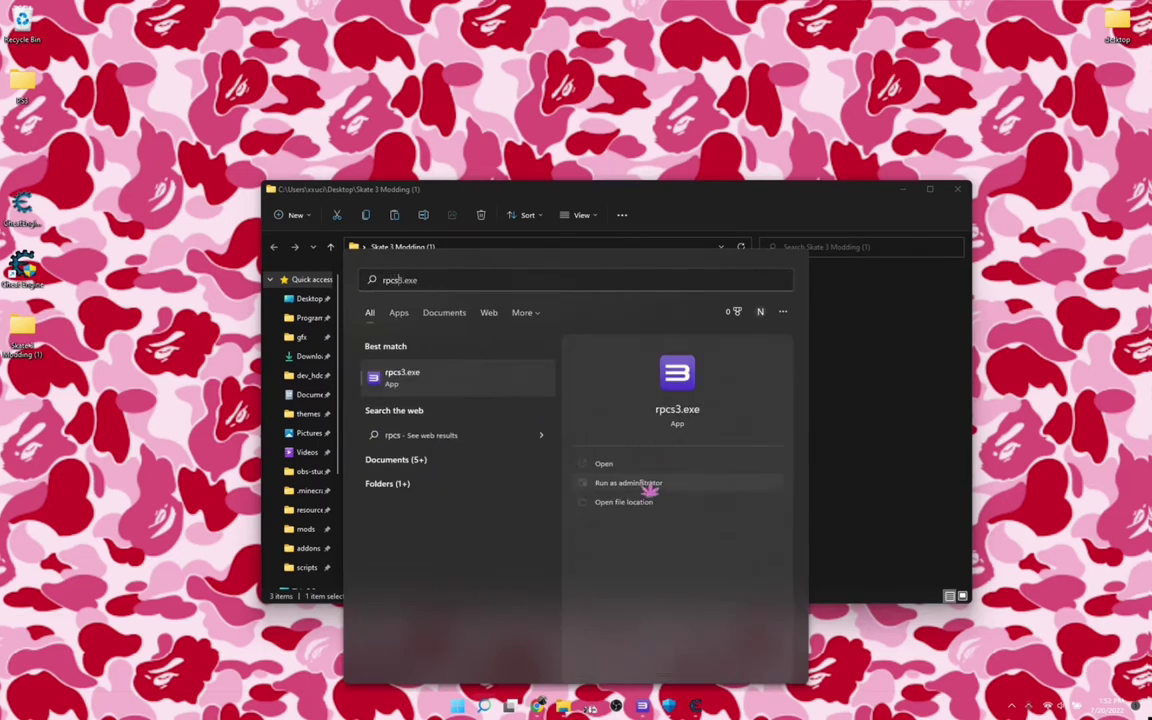
{"action": "left_click", "coordinate": [626, 502]}
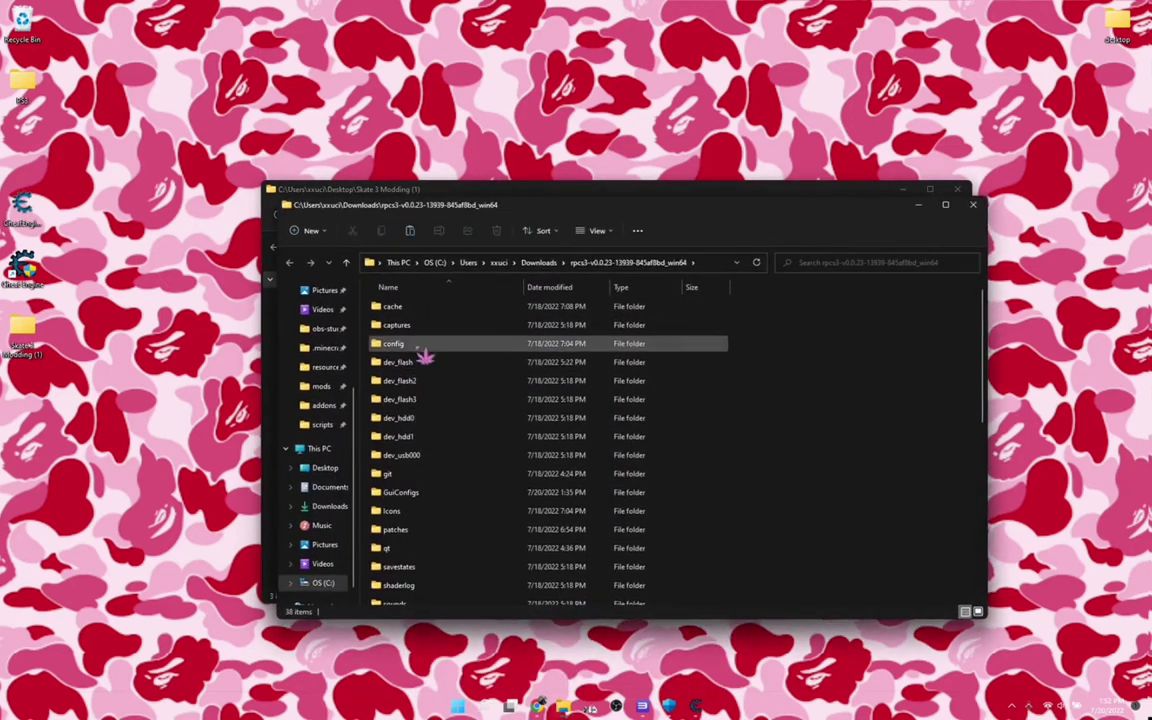
Check dev_hdd0 > home > 00000001 > savedata for BLUS30464-ALIAS_SKATER, then close that window.
{"action": "double_click", "coordinate": [404, 419]}
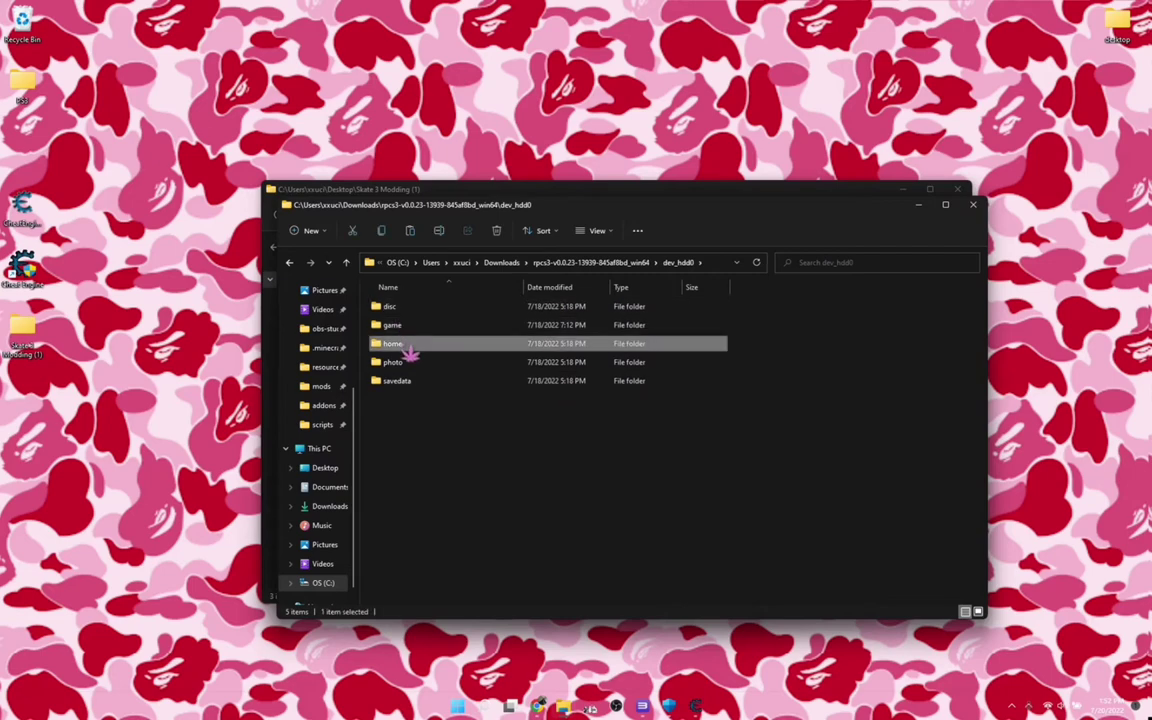
{"action": "double_click", "coordinate": [411, 344]}
{"action": "double_click", "coordinate": [446, 310]}
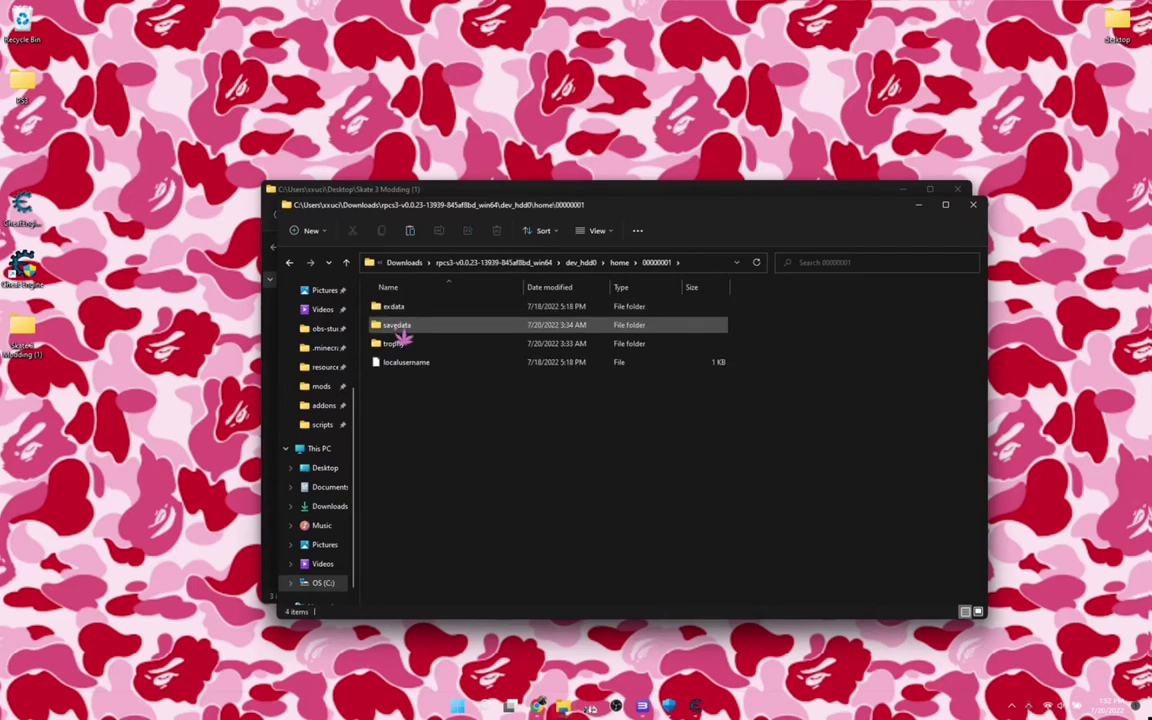
{"action": "right_click", "coordinate": [408, 327]}
{"action": "double_click", "coordinate": [399, 330]}
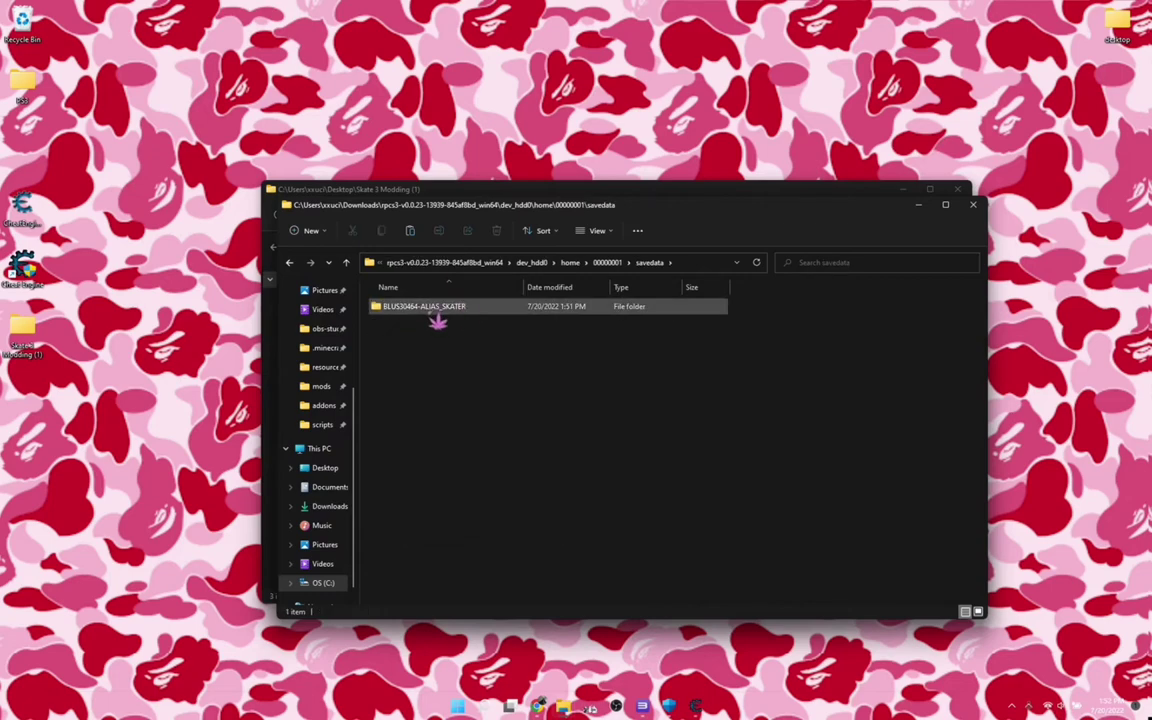
{"action": "left_click", "coordinate": [973, 204]}
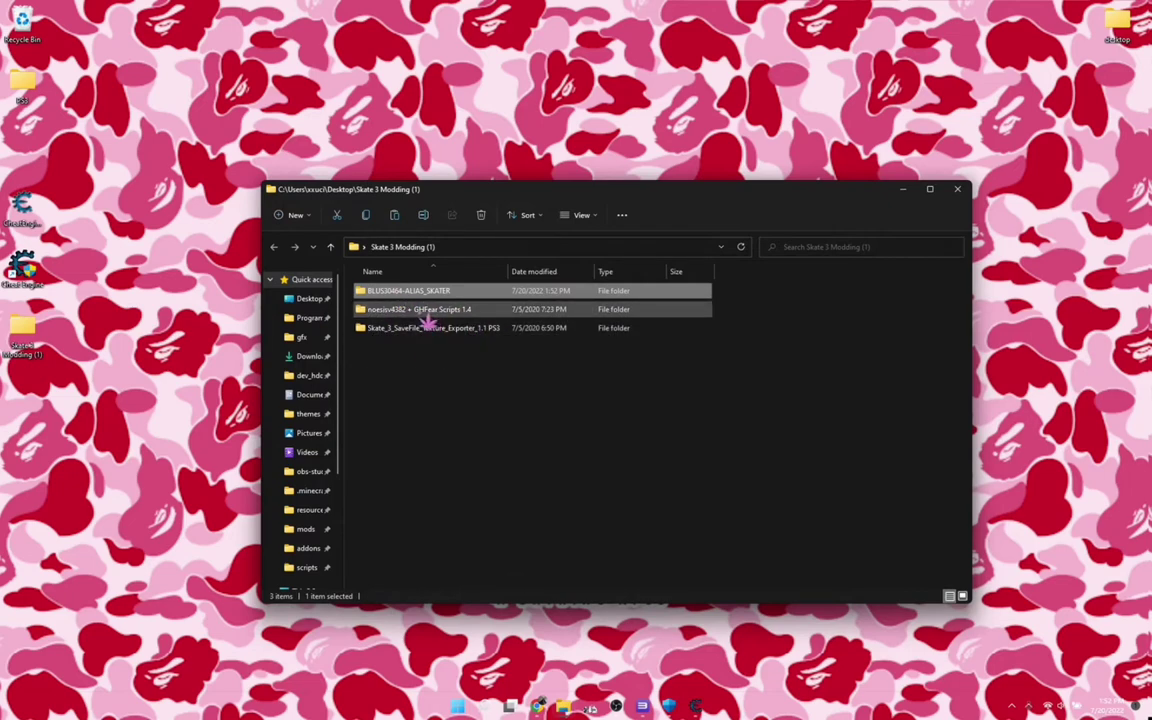
Move the inner Skate 3 SaveFile Texture Exporter 1.1 folder up into Skate 3 Modding (1).
{"action": "double_click", "coordinate": [410, 328]}
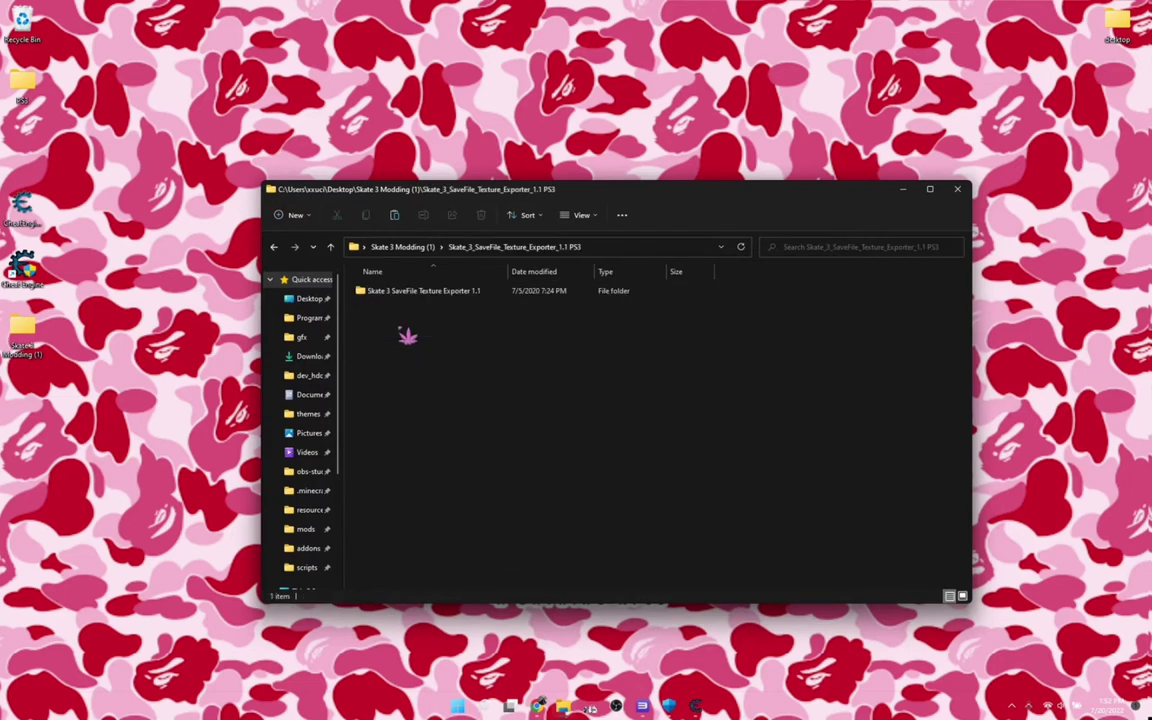
{"action": "double_click", "coordinate": [442, 294]}
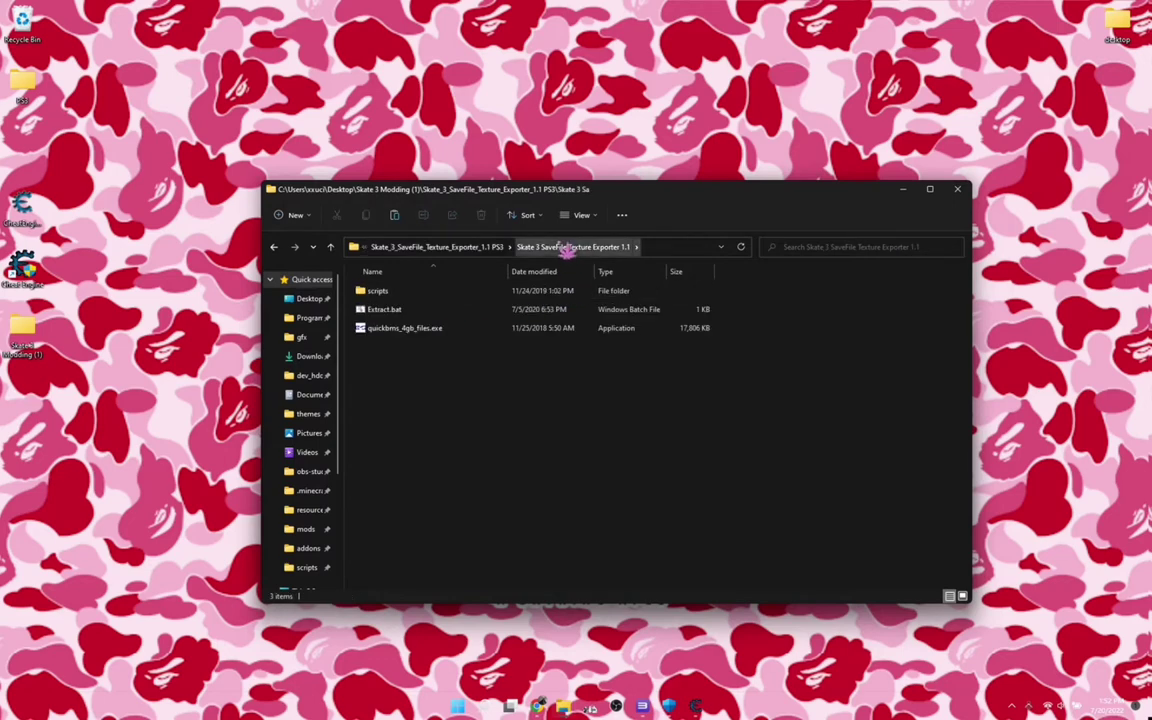
{"action": "left_click", "coordinate": [487, 249]}
{"action": "left_click_drag", "start_coordinate": [447, 307], "coordinate": [405, 248]}
{"action": "left_click", "coordinate": [424, 252]}
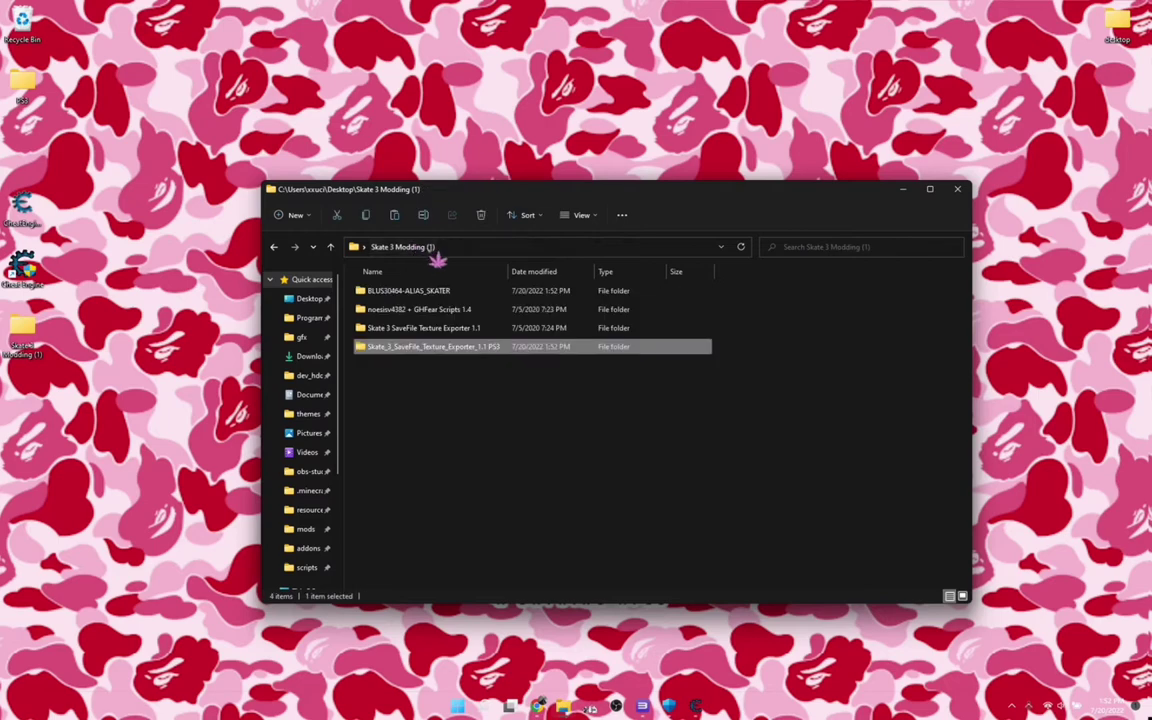
Inspect the exporter folder and its scripts folder, then open BLUS30464-ALIAS_SKATER.
{"action": "key", "text": "F2"}
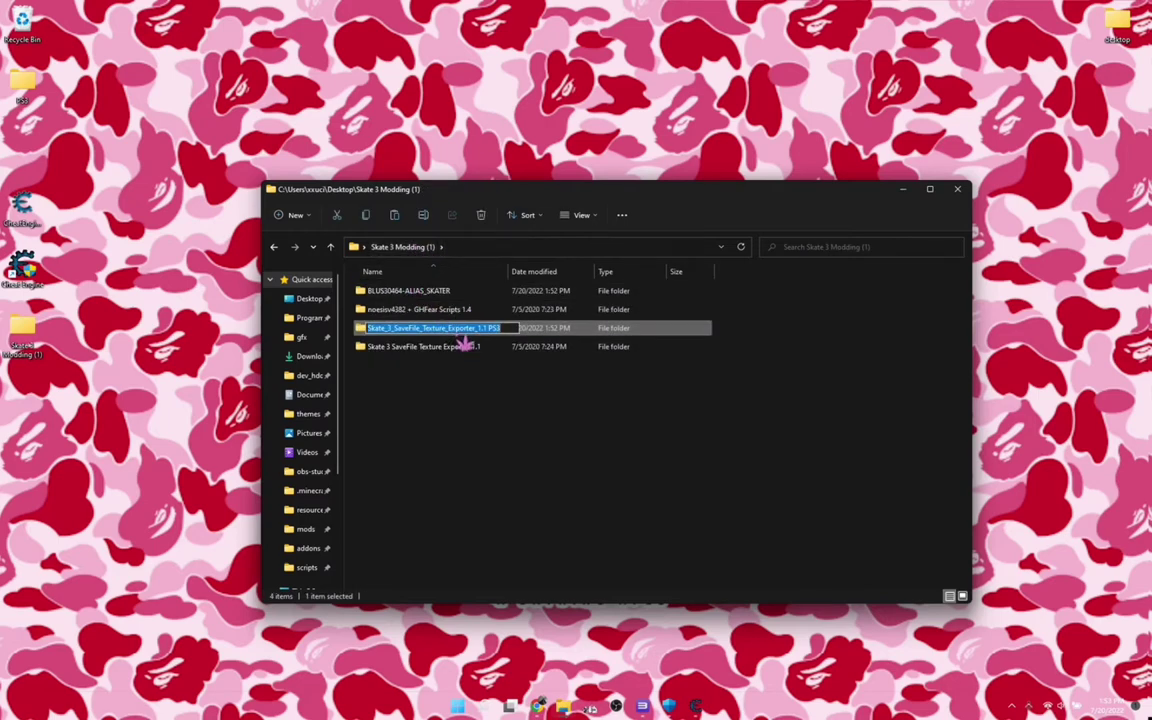
{"action": "key", "text": "Return"}
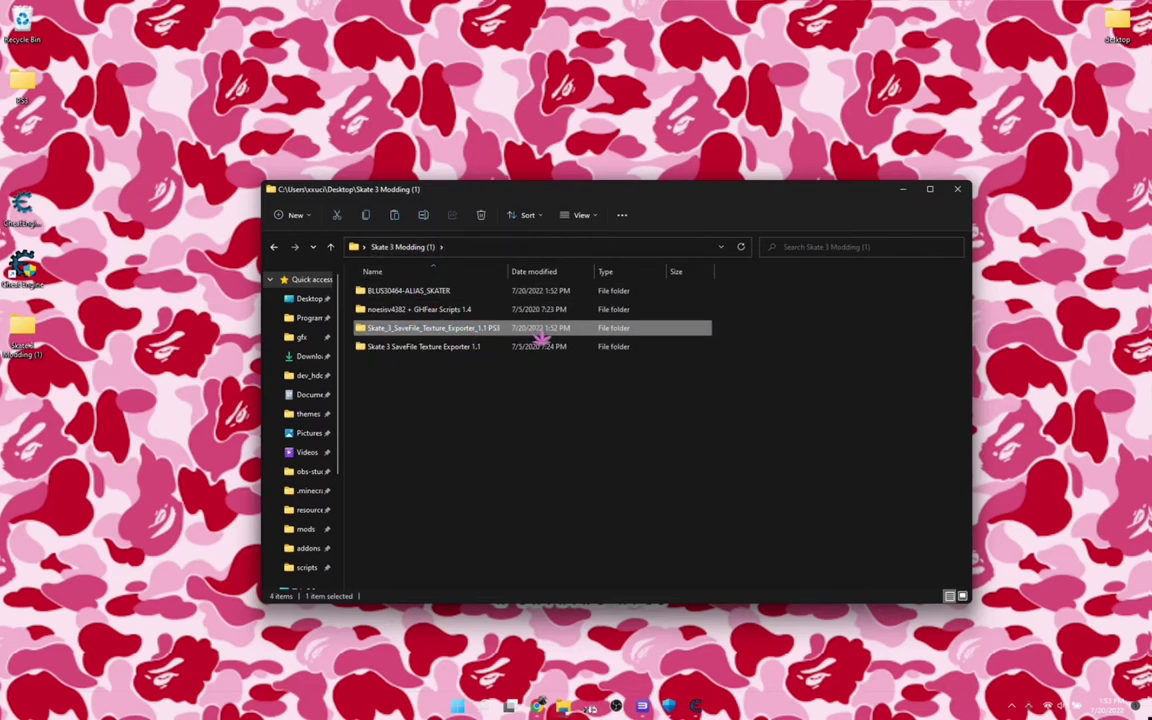
{"action": "double_click", "coordinate": [541, 343]}
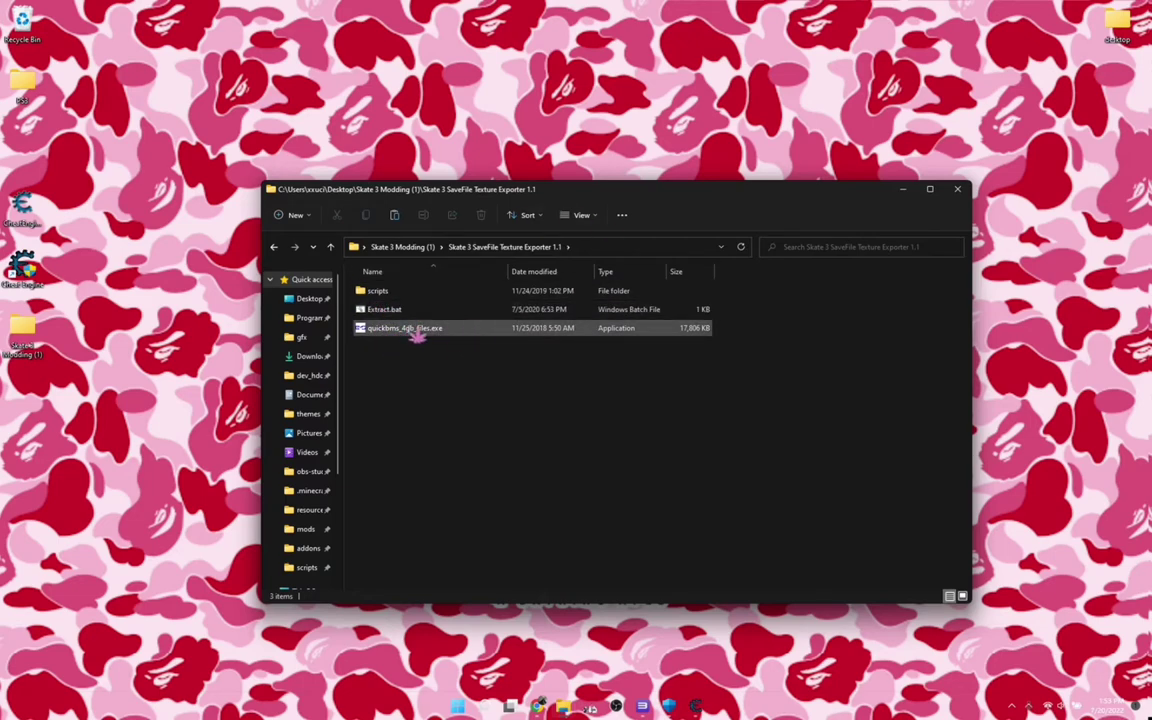
{"action": "double_click", "coordinate": [385, 292]}
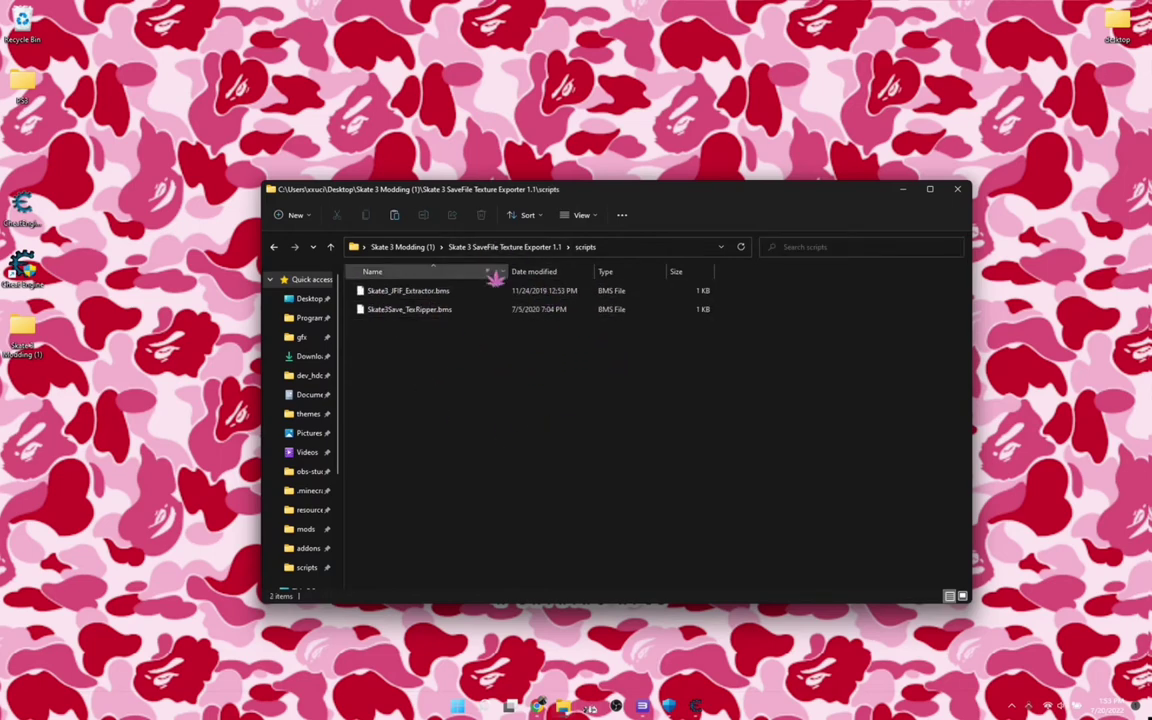
{"action": "left_click", "coordinate": [410, 247]}
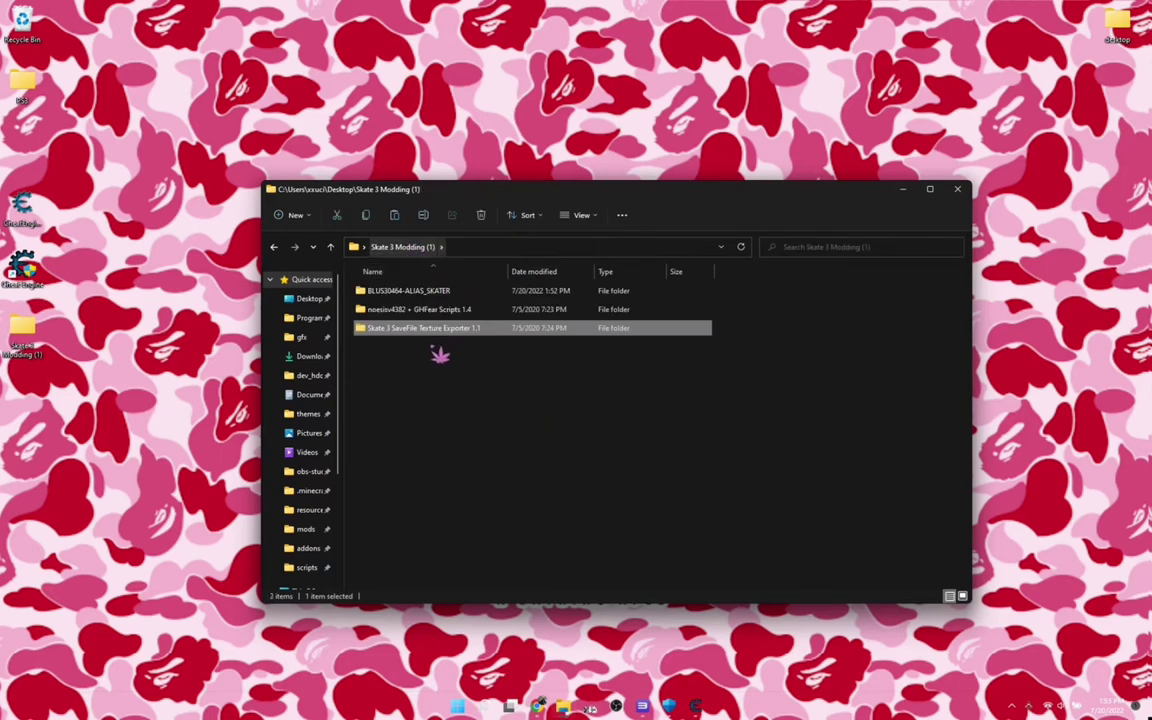
{"action": "double_click", "coordinate": [402, 292]}
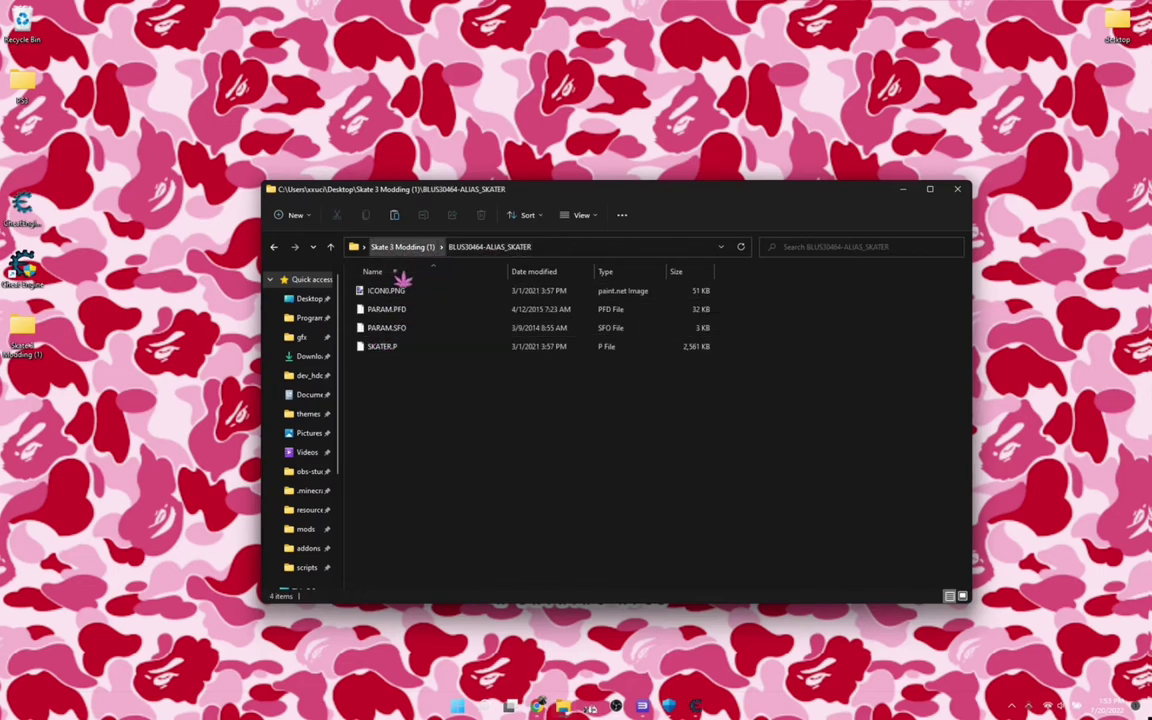
Copy SKATER.P into the Skate 3 SaveFile Texture Exporter 1.1 folder and run Extract.bat.
{"action": "right_click", "coordinate": [388, 352]}
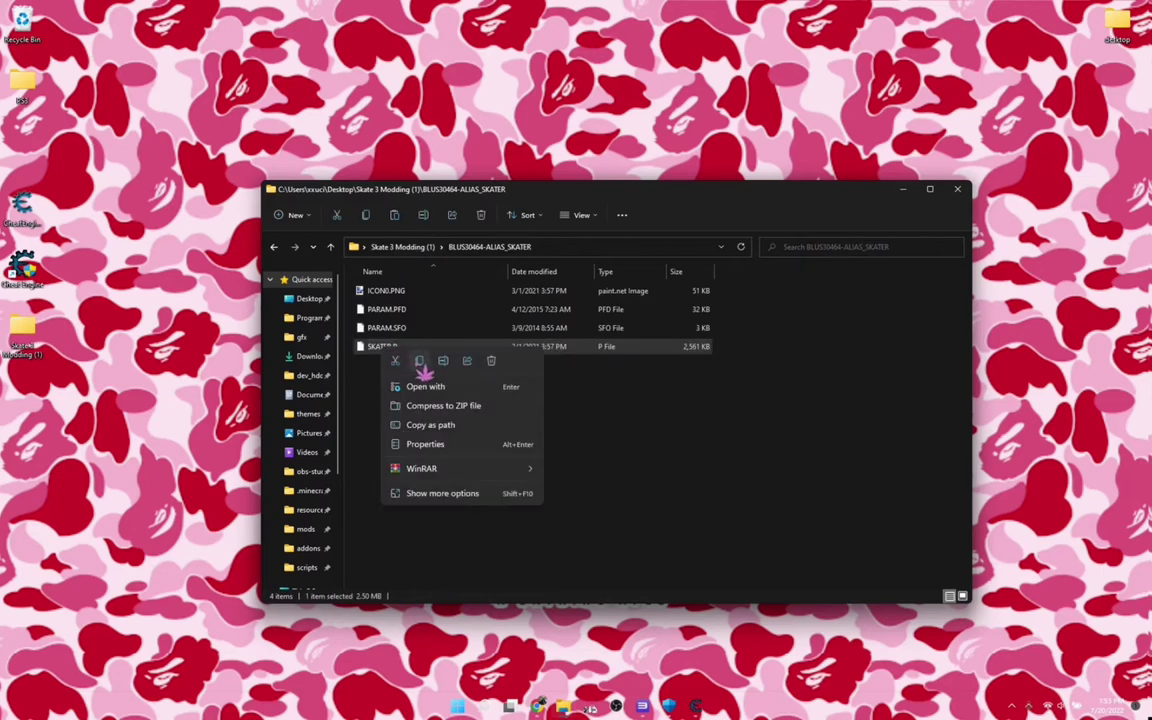
{"action": "left_click", "coordinate": [408, 262]}
{"action": "left_click", "coordinate": [404, 248]}
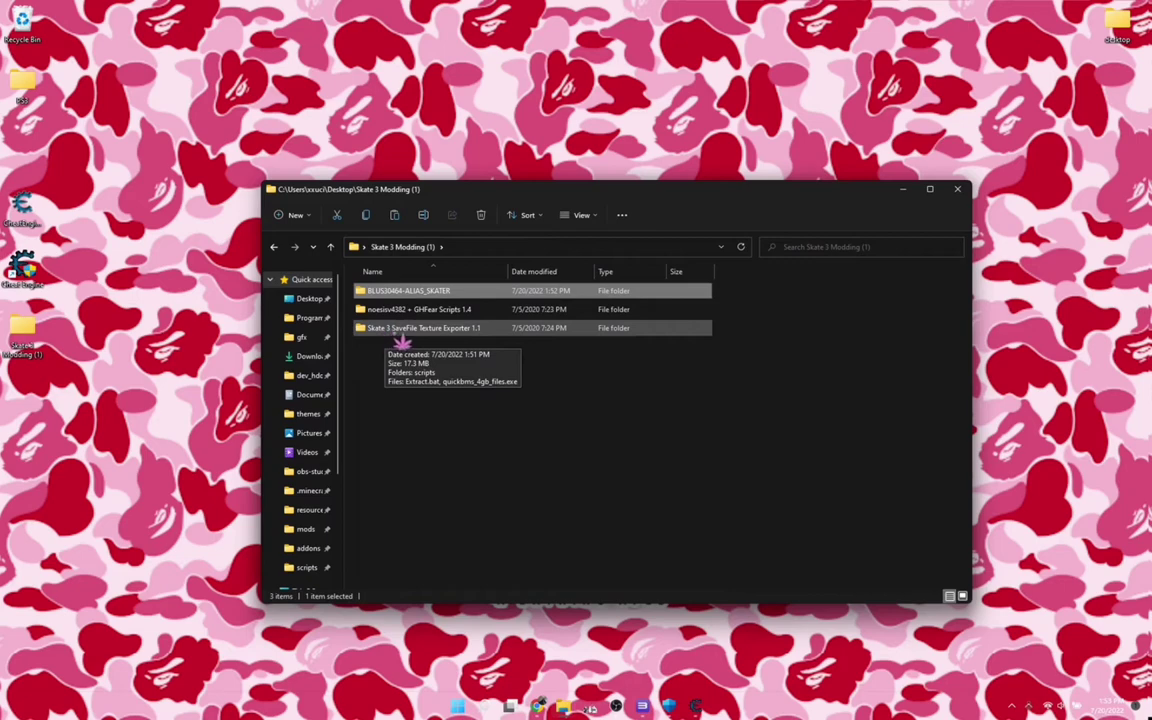
{"action": "double_click", "coordinate": [405, 329]}
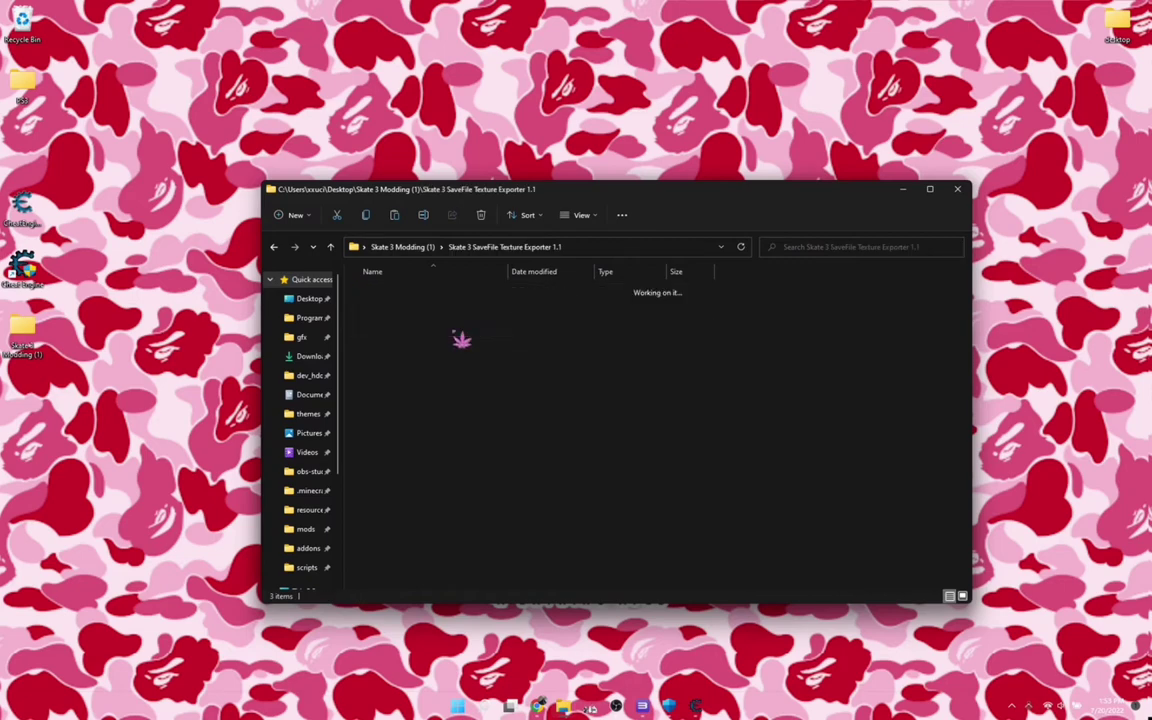
{"action": "right_click", "coordinate": [406, 388]}
{"action": "left_click", "coordinate": [429, 405]}
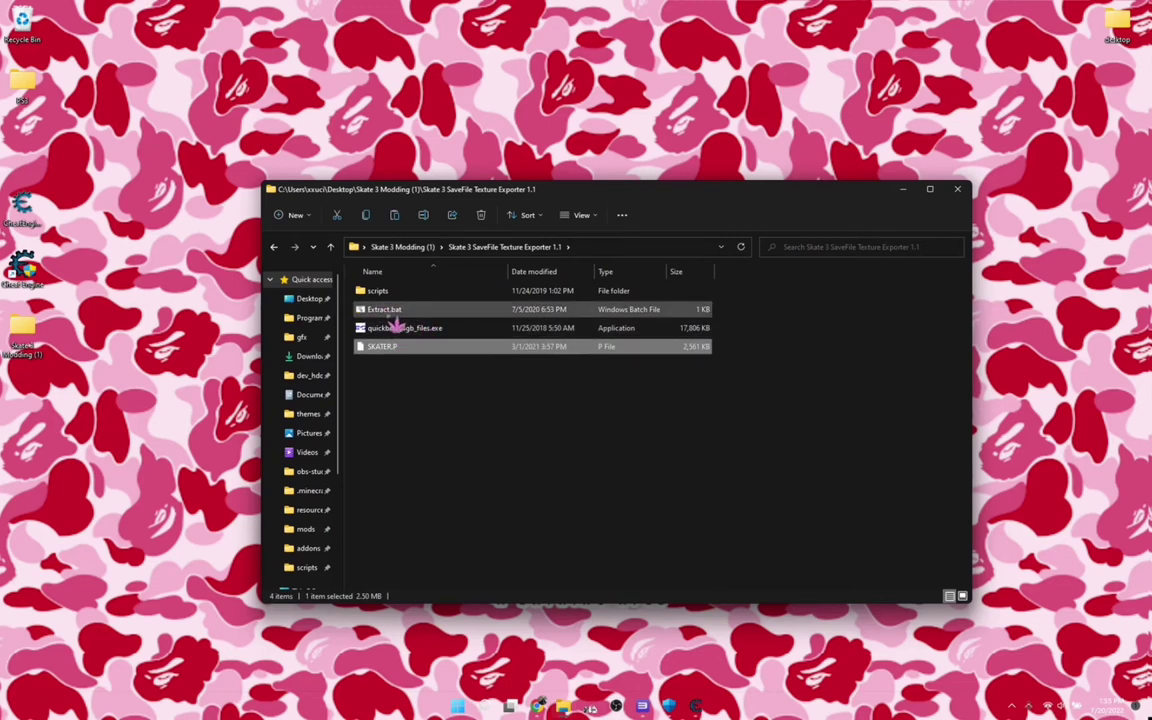
{"action": "double_click", "coordinate": [382, 315]}
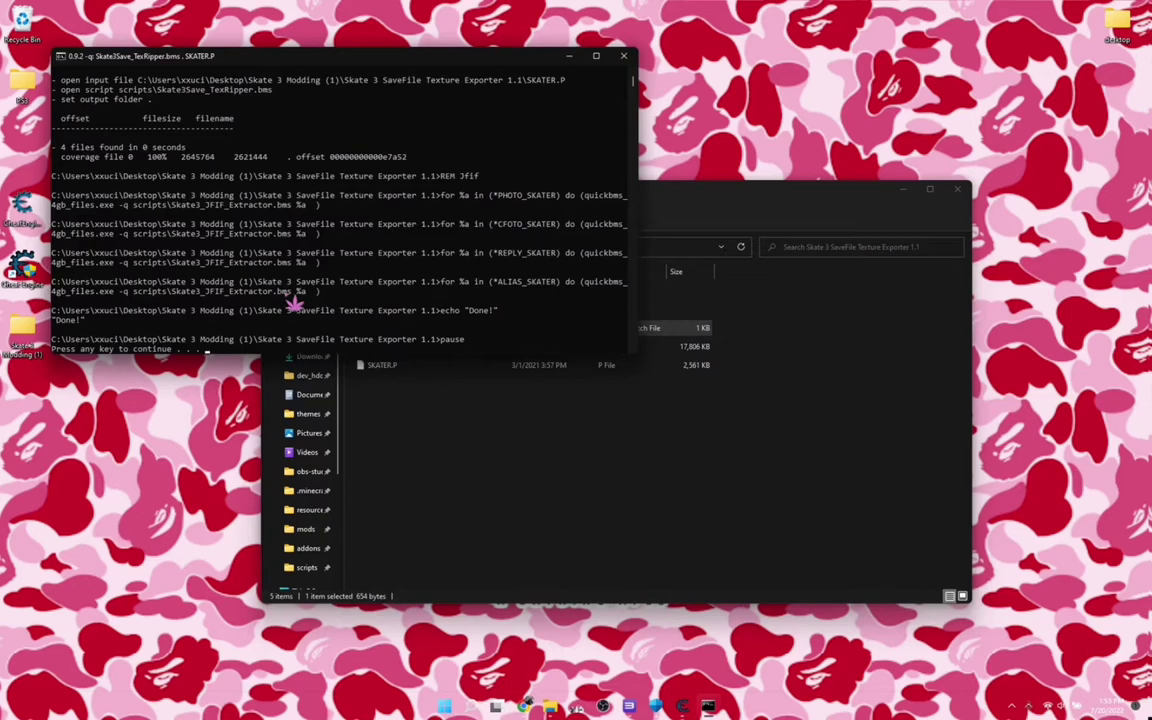
Copy the four 44 KB .Texture.psg files from MySave_SKATER, then return to Skate 3 Modding (1).
{"action": "key", "text": "Return"}
{"action": "left_click", "coordinate": [425, 292]}
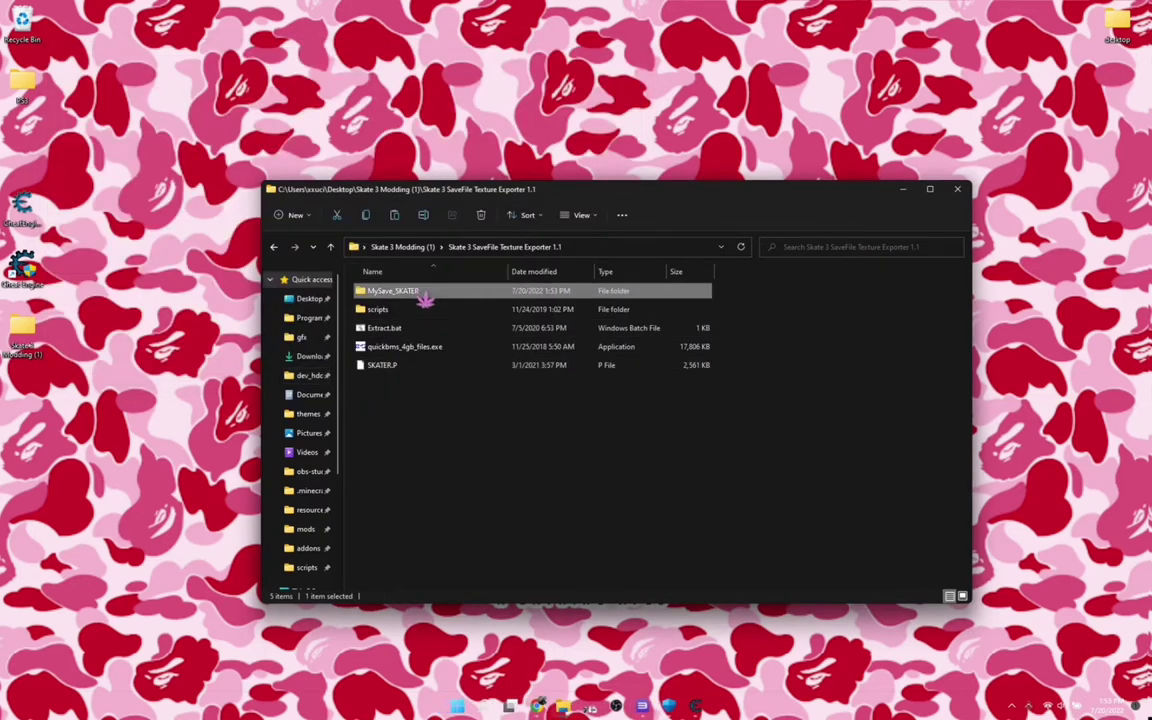
{"action": "double_click", "coordinate": [425, 292]}
{"action": "left_click_drag", "start_coordinate": [476, 405], "coordinate": [386, 293]}
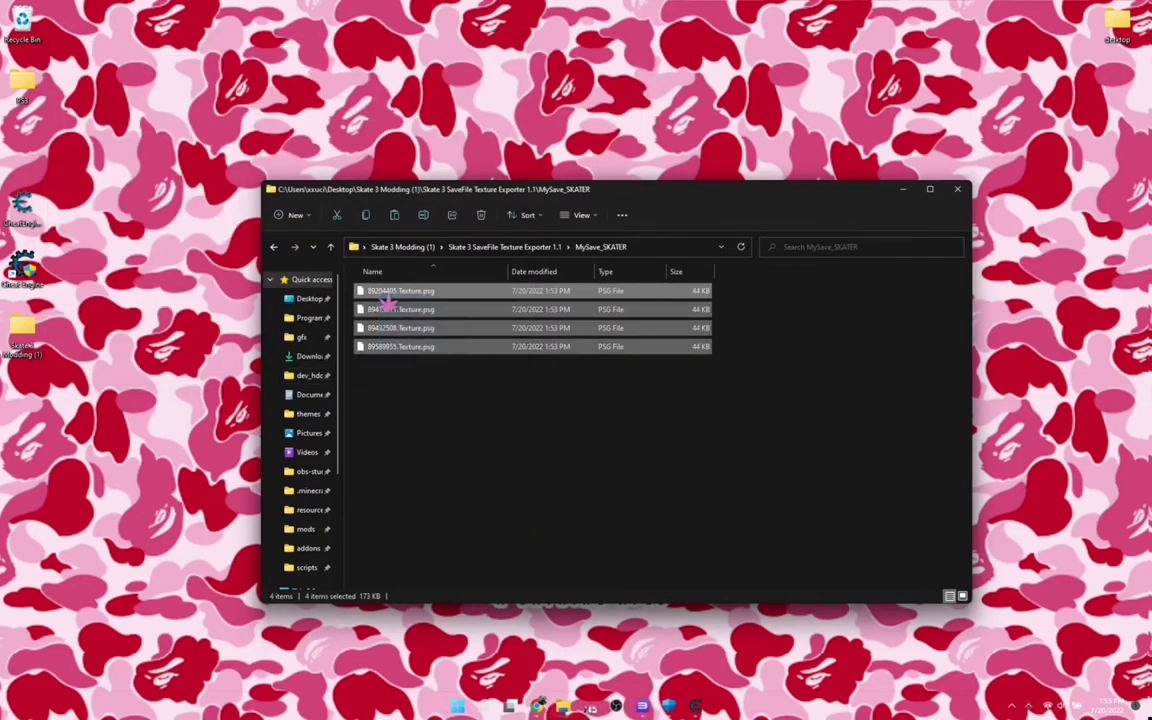
{"action": "right_click", "coordinate": [386, 295]}
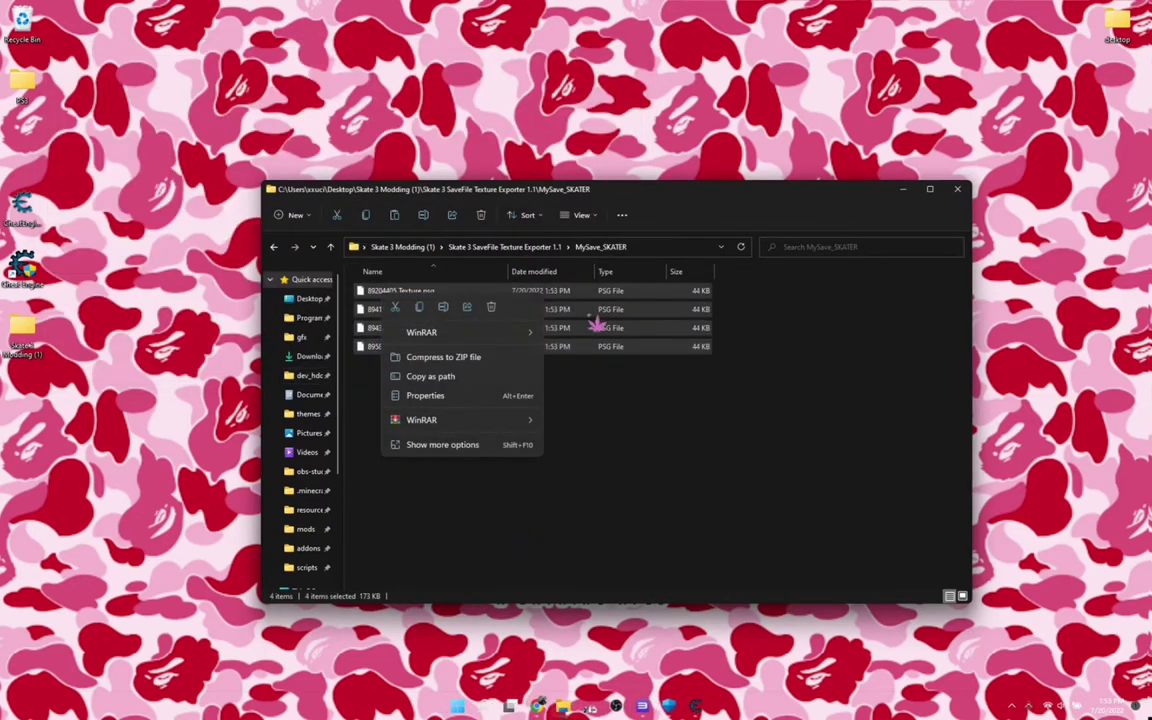
{"action": "left_click", "coordinate": [420, 308]}
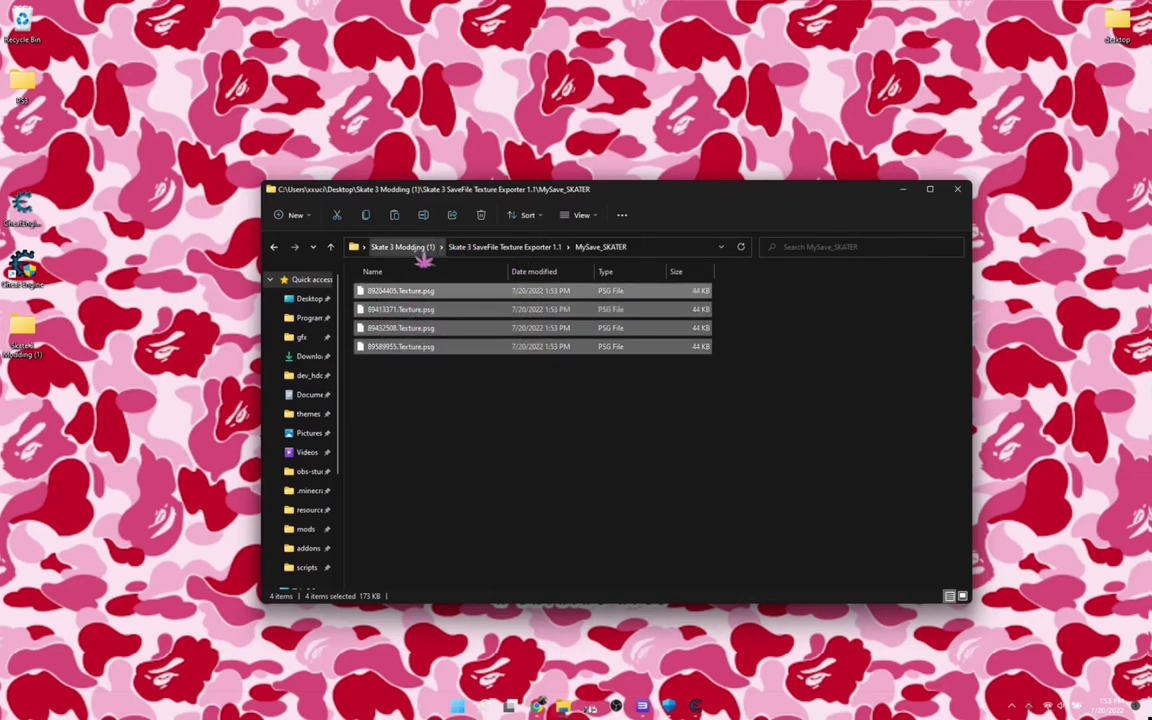
{"action": "left_click", "coordinate": [420, 247]}
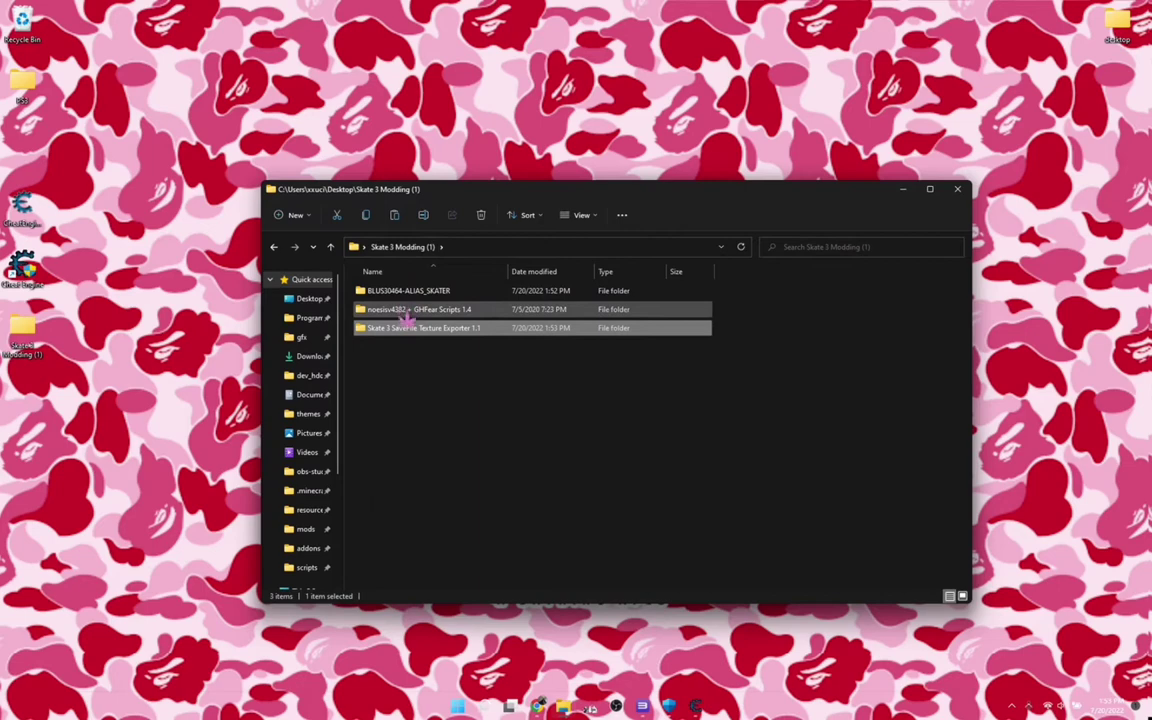